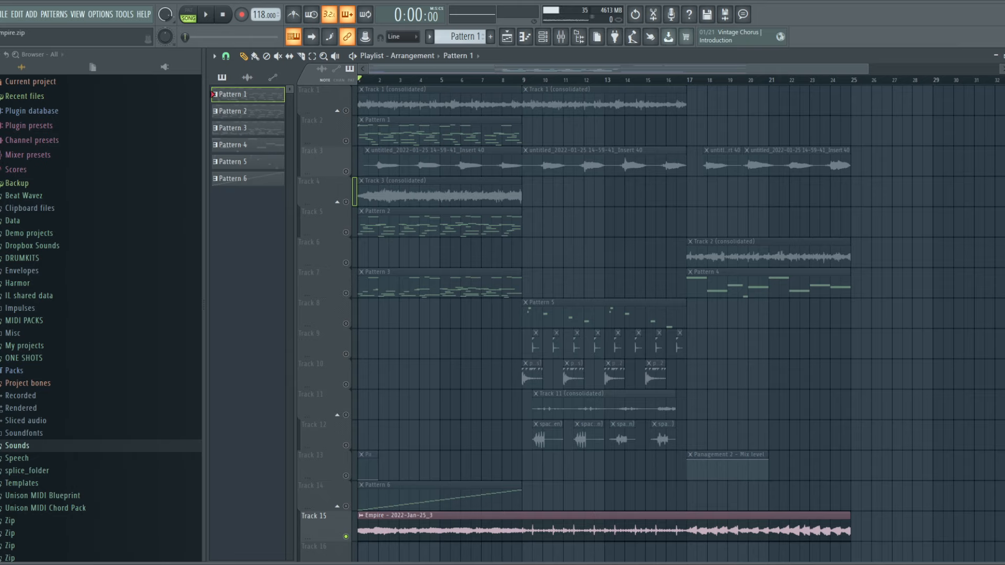
Step: Inspect the Noire Pure piano's anatomy, FX, Particles and Space settings in Kontakt
{"action": "key", "text": "F6"}
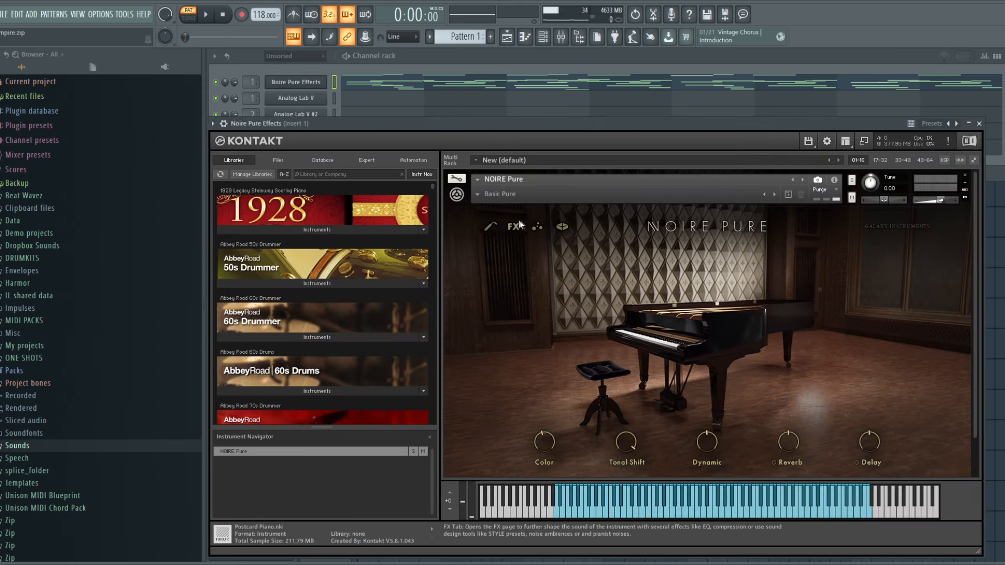
{"action": "left_click", "coordinate": [492, 227]}
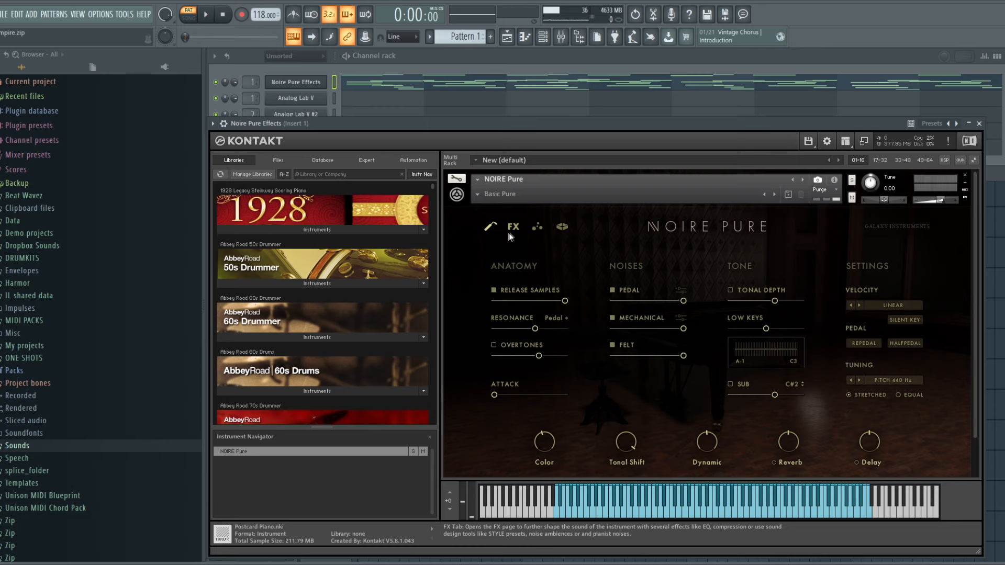
{"action": "left_click", "coordinate": [514, 227]}
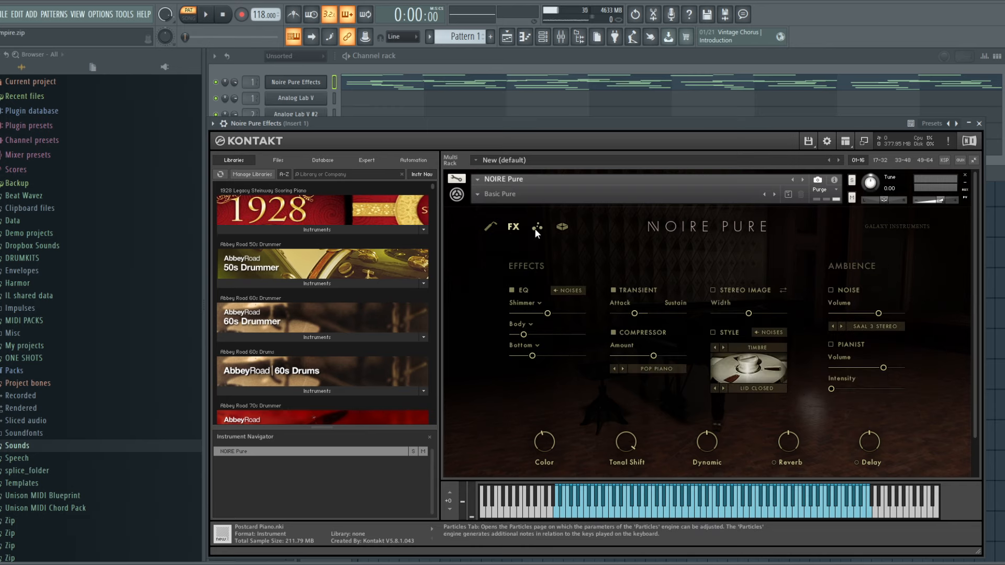
{"action": "left_click", "coordinate": [535, 228]}
{"action": "left_click", "coordinate": [558, 228]}
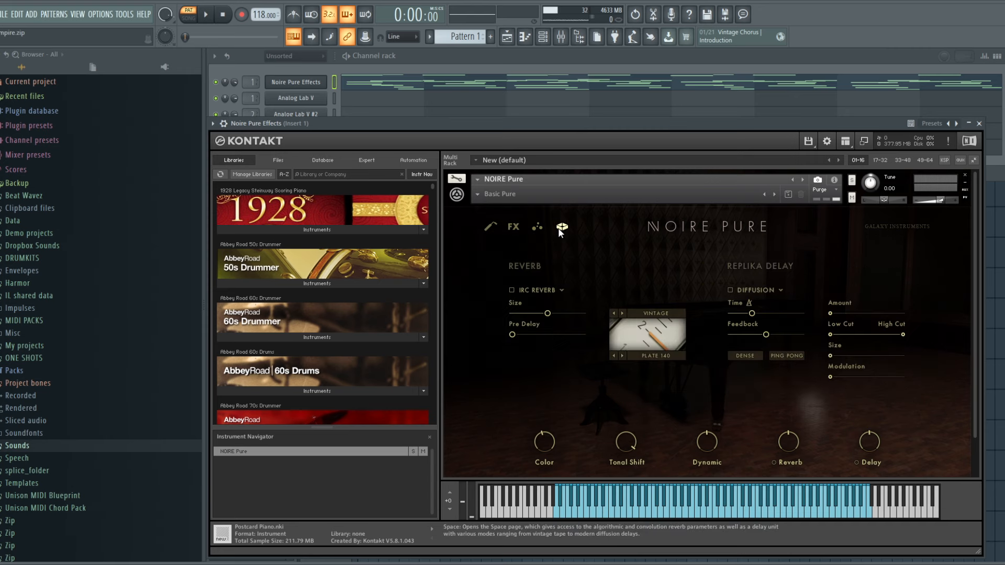
{"action": "left_click", "coordinate": [557, 227]}
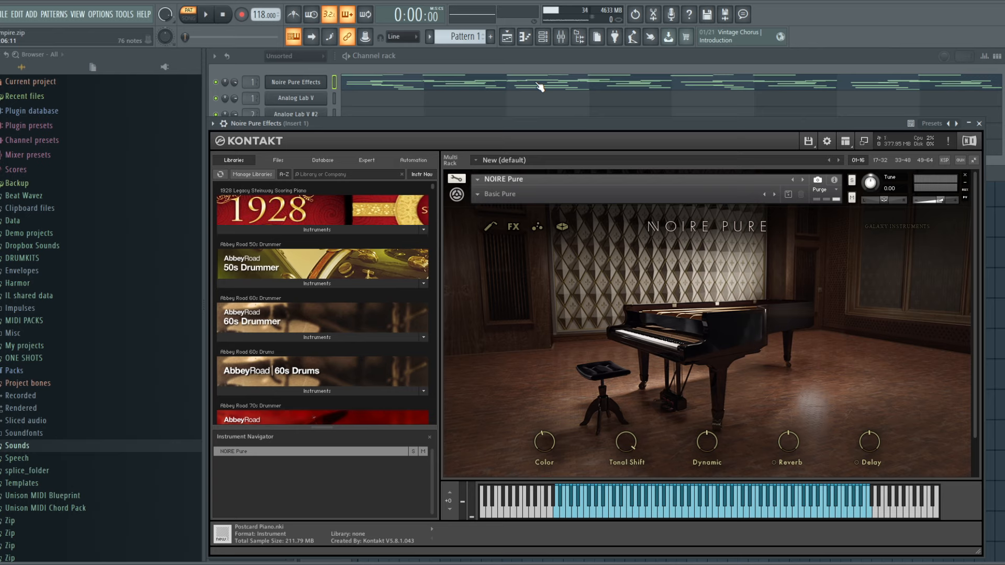
Step: Play back Pattern 1 to hear the Noire Pure piano melody, once without and once with its effects
{"action": "key", "text": "space"}
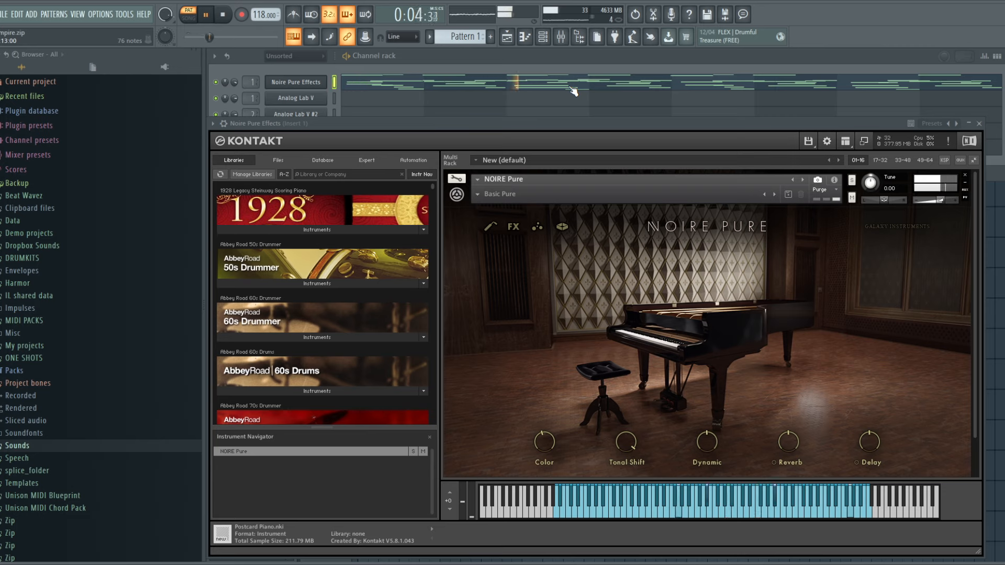
{"action": "key", "text": "space"}
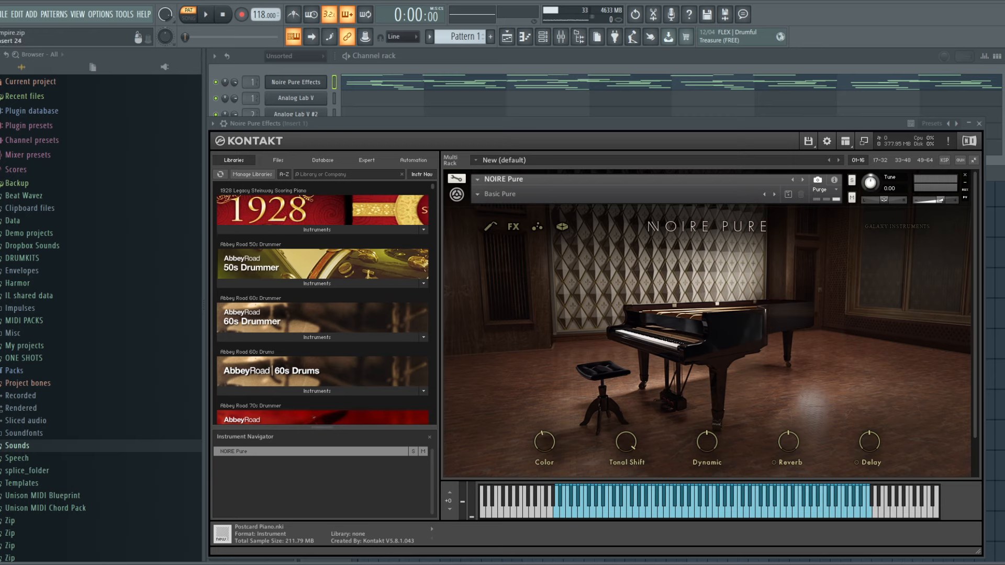
{"action": "key", "text": "space"}
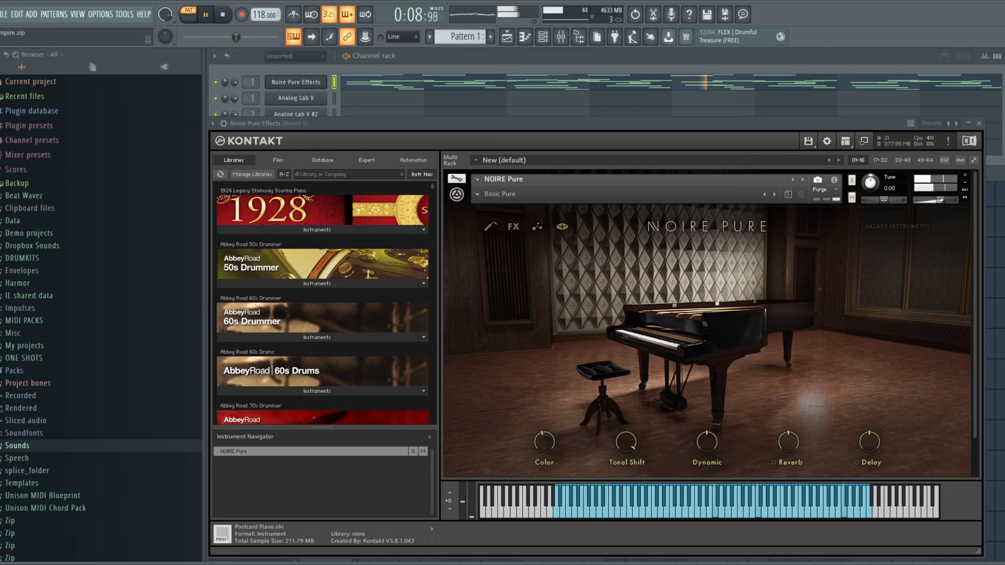
{"action": "key", "text": "space"}
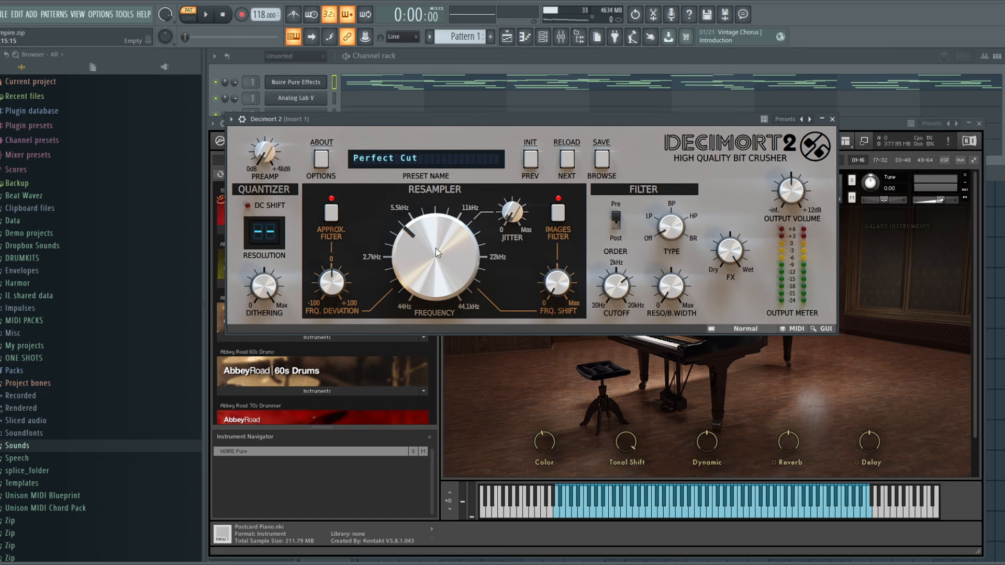
Step: Close Decimort 2, then inspect the Cassette effect on Insert 1 and close it
{"action": "left_click", "coordinate": [833, 117]}
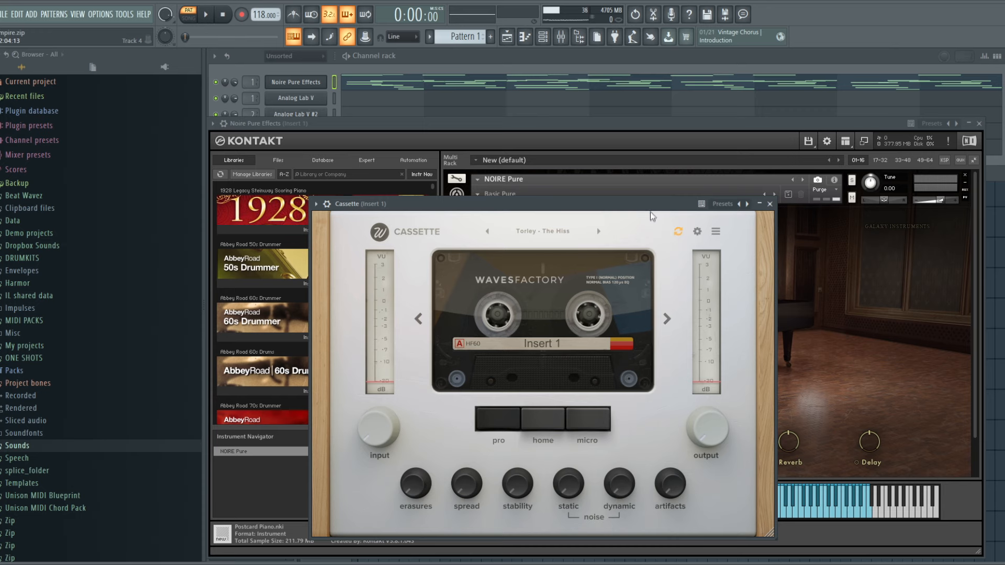
{"action": "left_click_drag", "start_coordinate": [651, 217], "coordinate": [696, 107]}
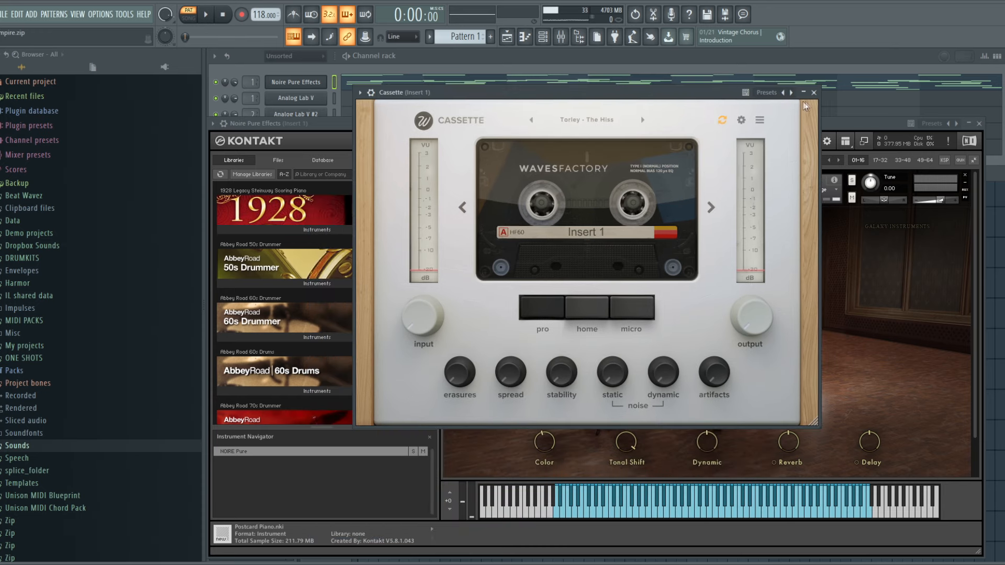
{"action": "left_click", "coordinate": [814, 92]}
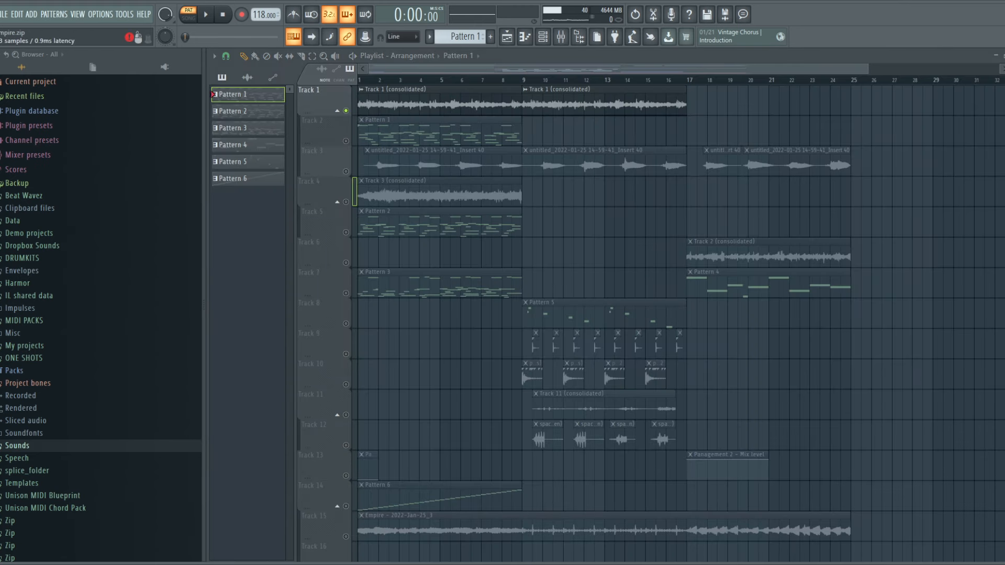
Step: Listen to the soloed Track 1 audio in the playlist and inspect its FabFilter Pro-Q 3 and Tremolator effects
{"action": "key", "text": "space"}
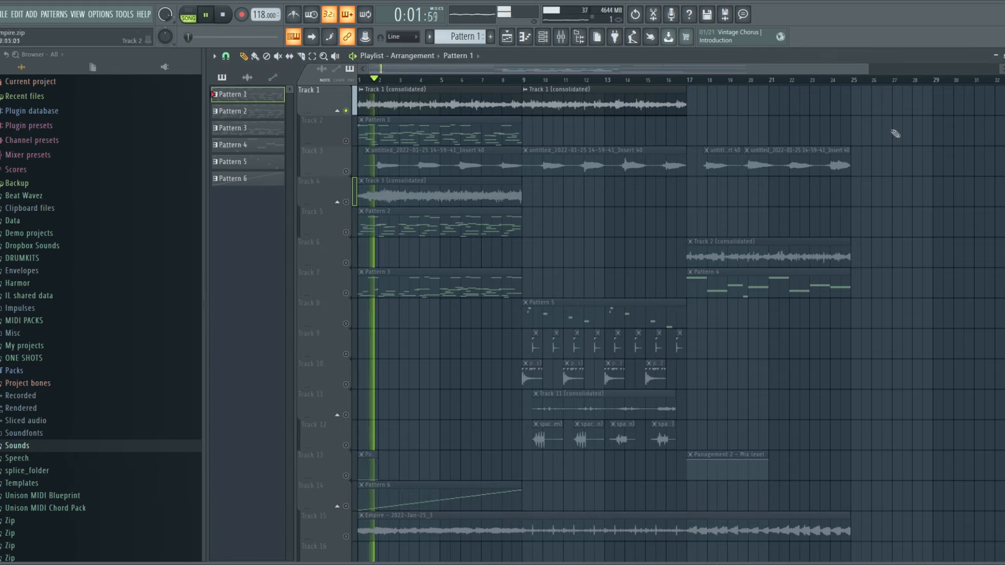
{"action": "key", "text": "space"}
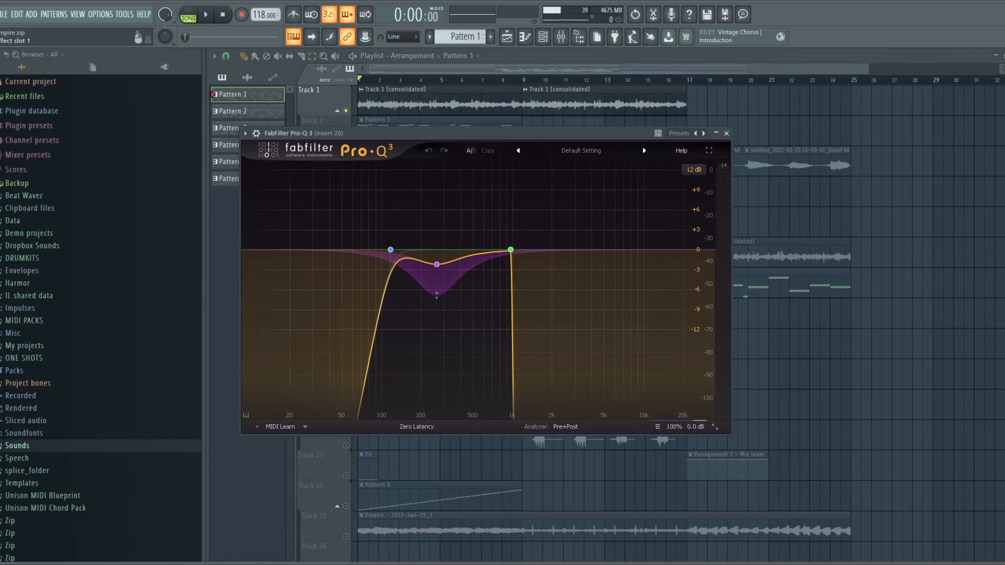
{"action": "key", "text": "Escape"}
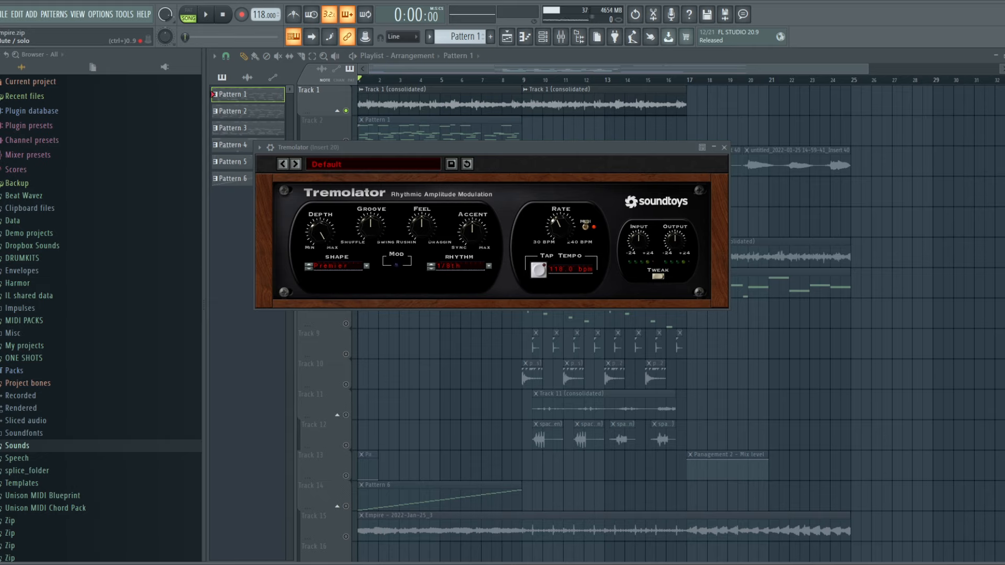
{"action": "key", "text": "space"}
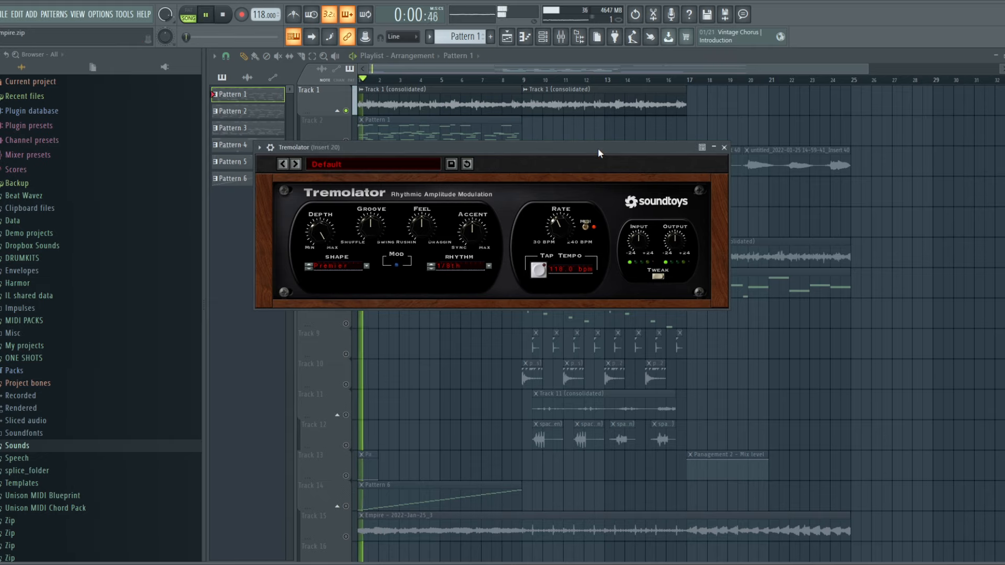
{"action": "left_click", "coordinate": [725, 148]}
{"action": "key", "text": "space"}
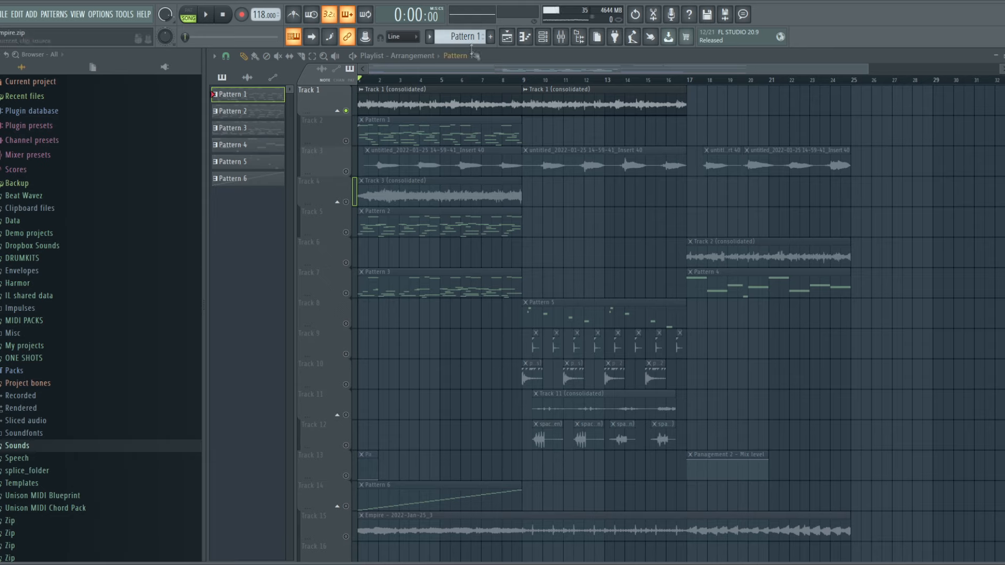
Step: Switch to Pattern 2 in the channel rack and open its Analog Lab V instrument
{"action": "key", "text": "F6"}
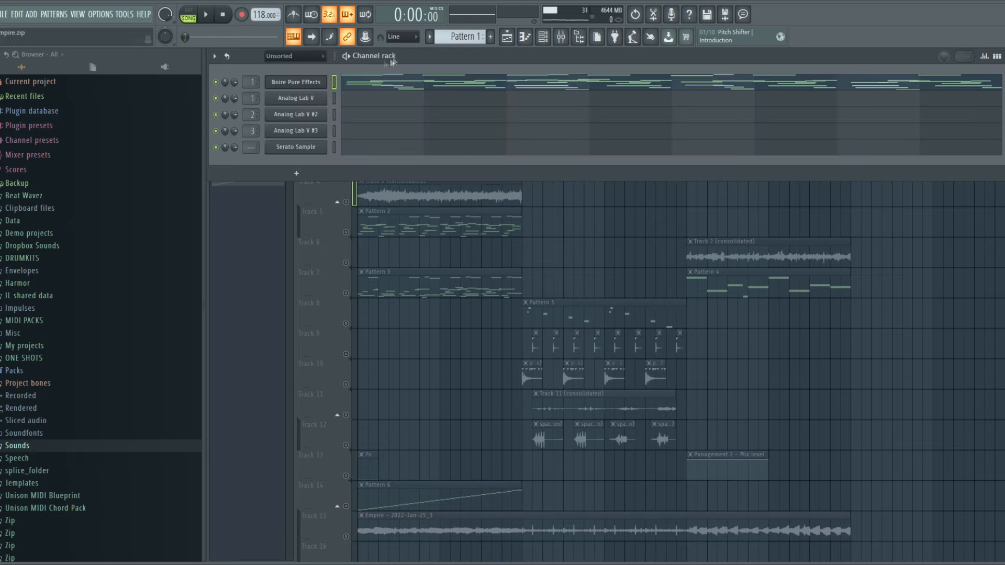
{"action": "left_click", "coordinate": [480, 36]}
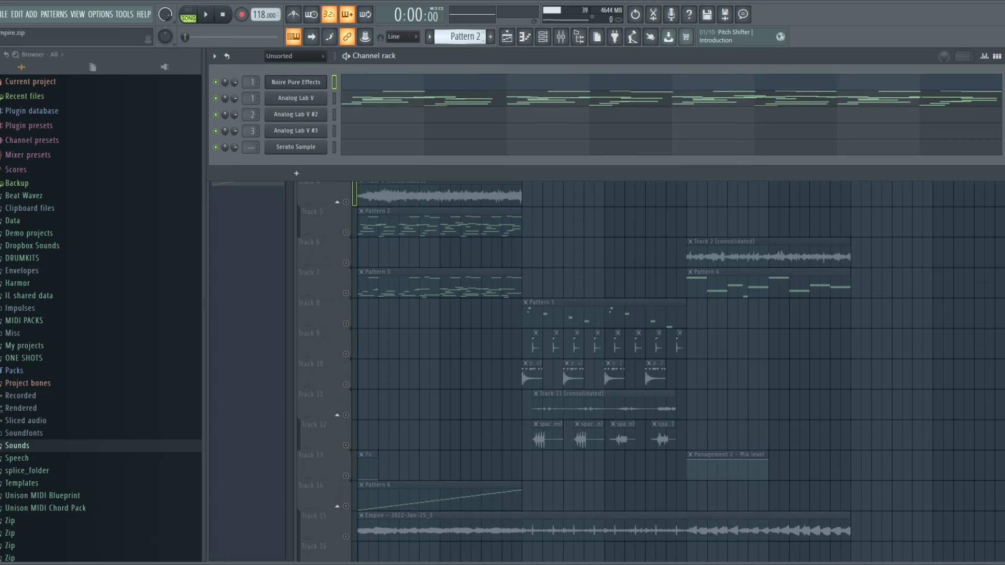
{"action": "left_click", "coordinate": [296, 99]}
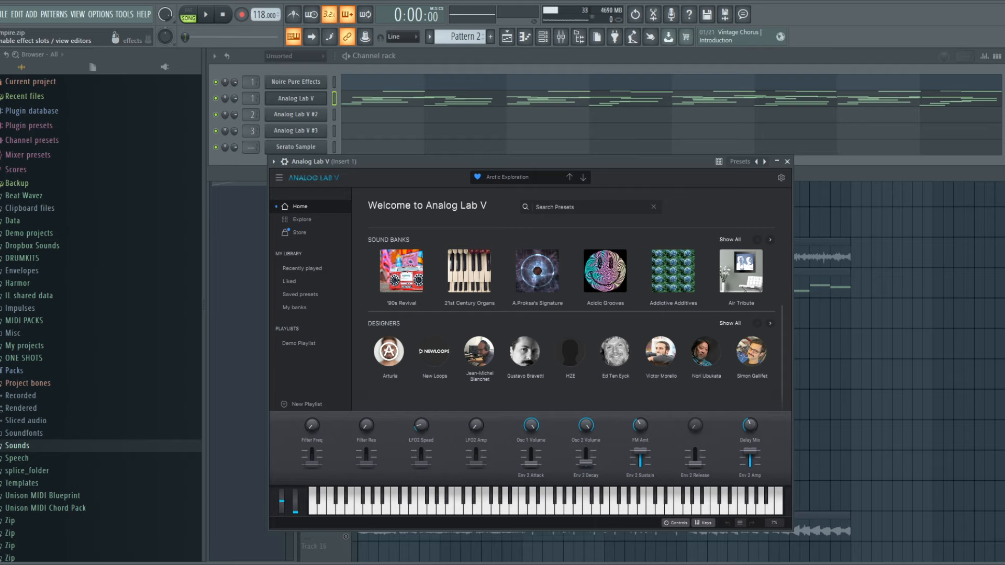
Step: Play Pattern 2 in pattern mode to hear the Analog Lab V preset Arctic Exploration
{"action": "left_click", "coordinate": [189, 15]}
{"action": "key", "text": "space"}
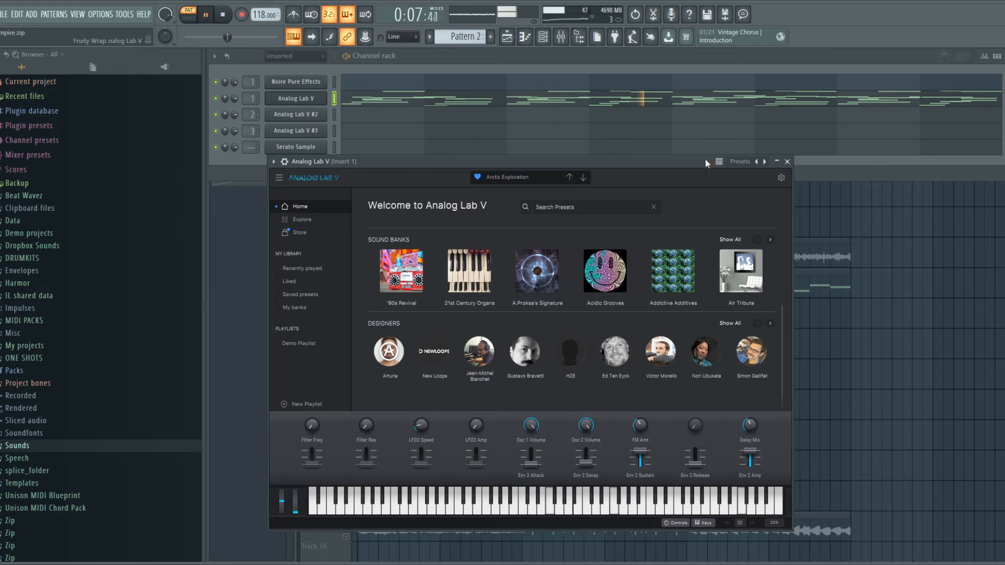
{"action": "key", "text": "space"}
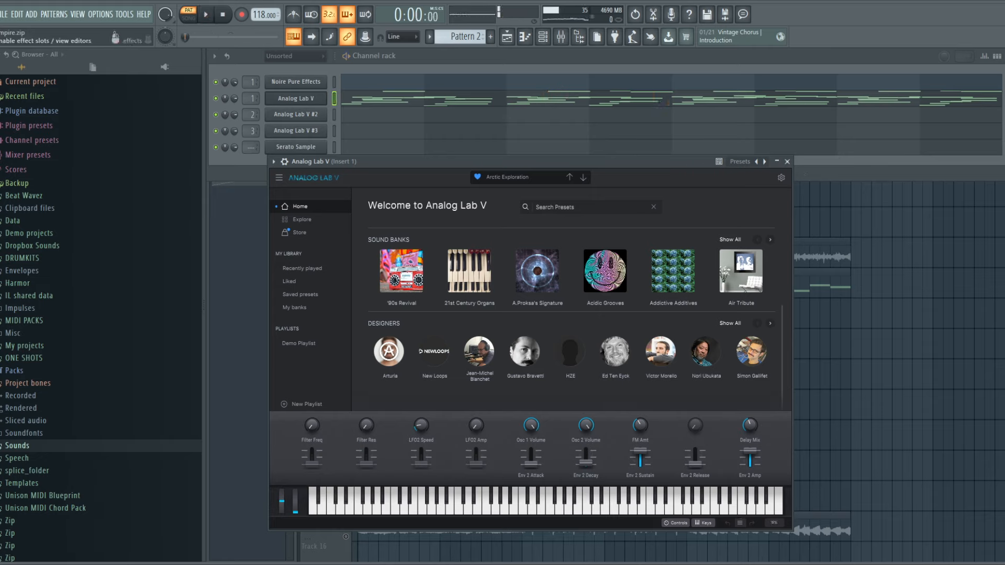
{"action": "key", "text": "ctrl+s"}
{"action": "key", "text": "space"}
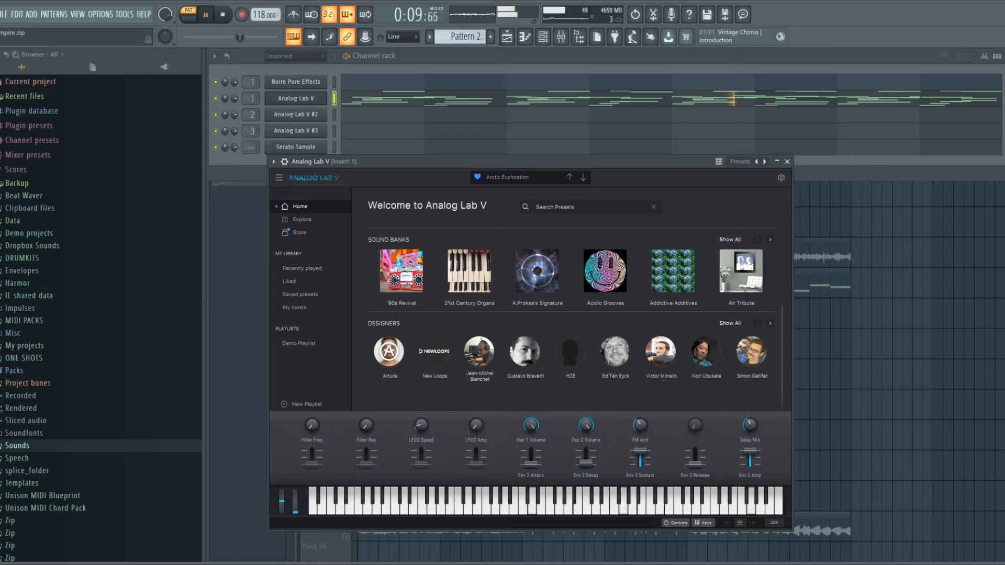
{"action": "key", "text": "space"}
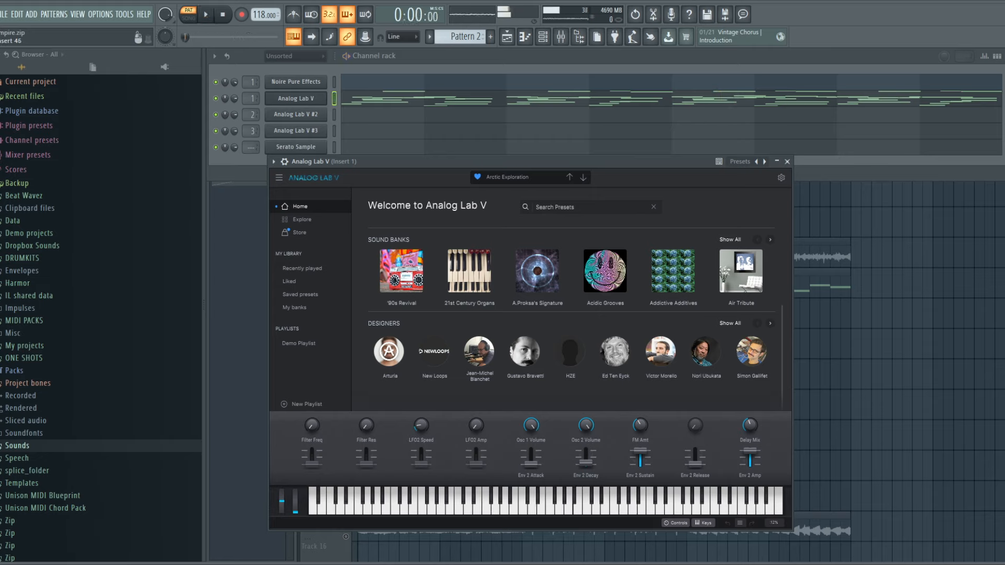
Step: Return to the playlist in song mode and listen to Track 1 and Track 4 together
{"action": "key", "text": "l"}
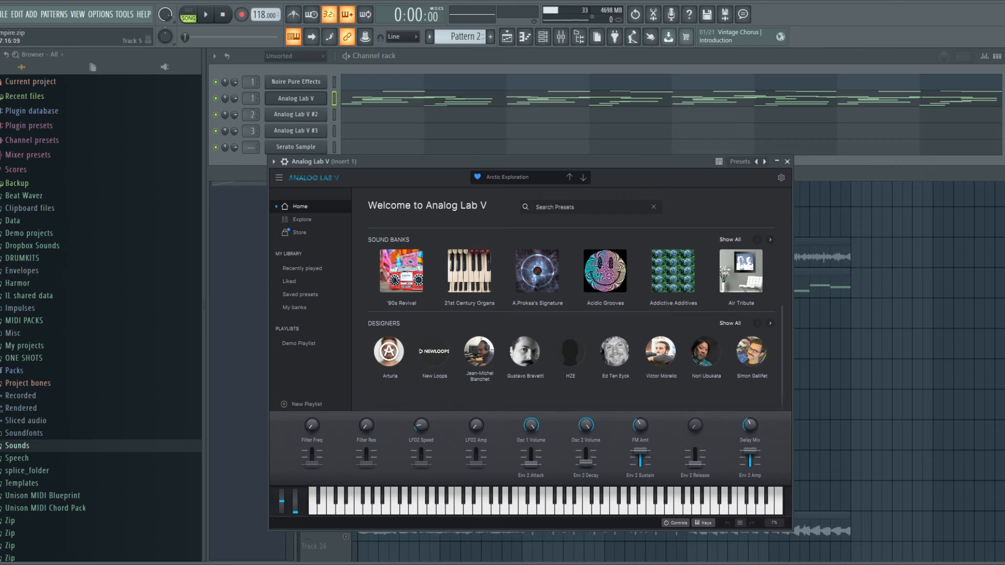
{"action": "key", "text": "F5"}
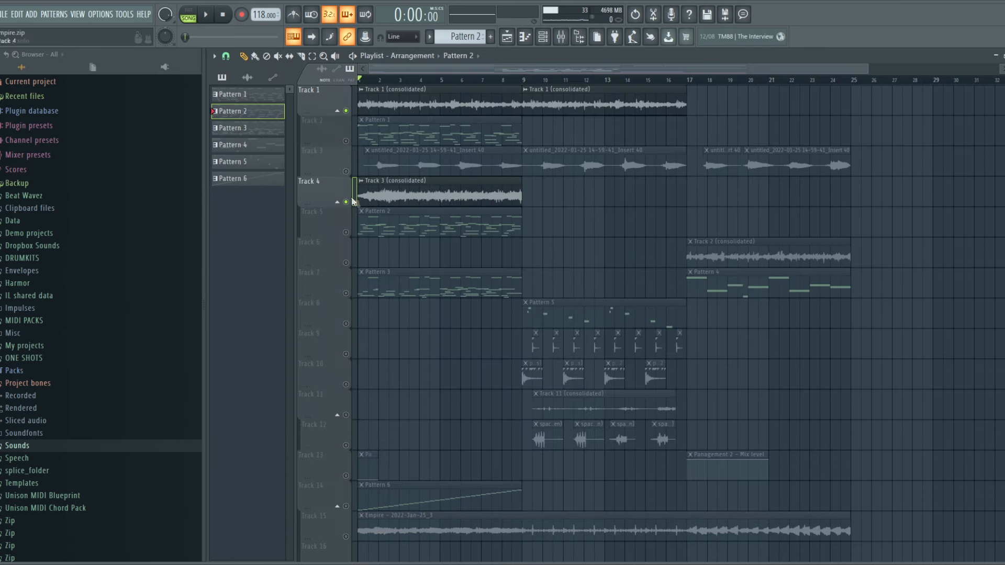
{"action": "key", "text": "space"}
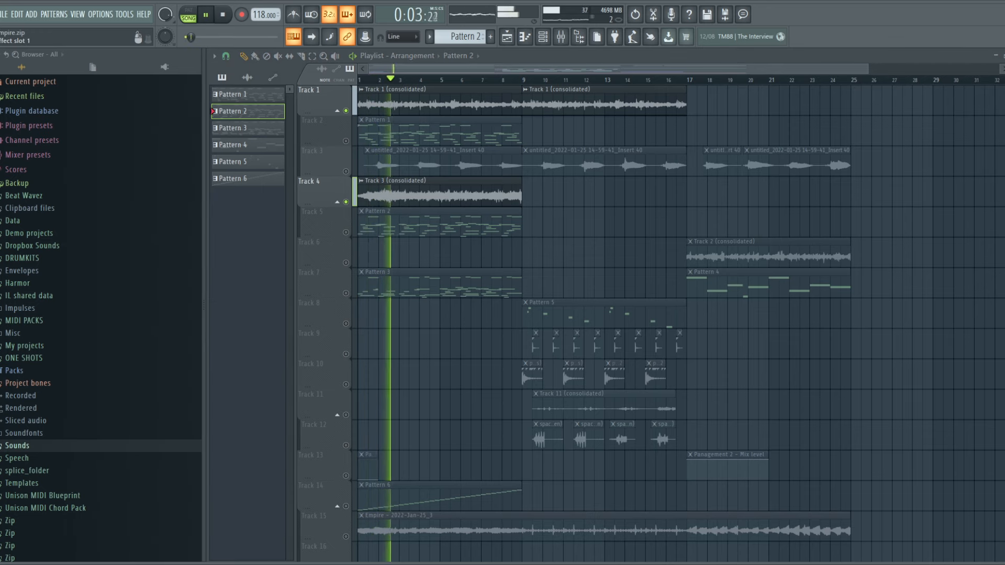
{"action": "key", "text": "space"}
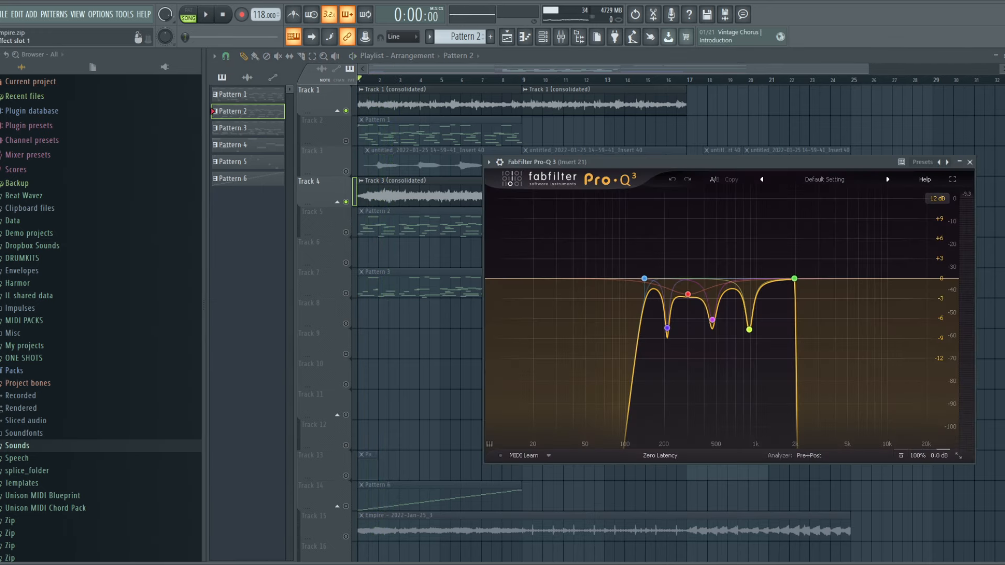
Step: Mute Track 1 and listen to Track 4 alone, closing its FabFilter Pro-Q 3 and Murda Melodies windows
{"action": "left_click", "coordinate": [346, 111]}
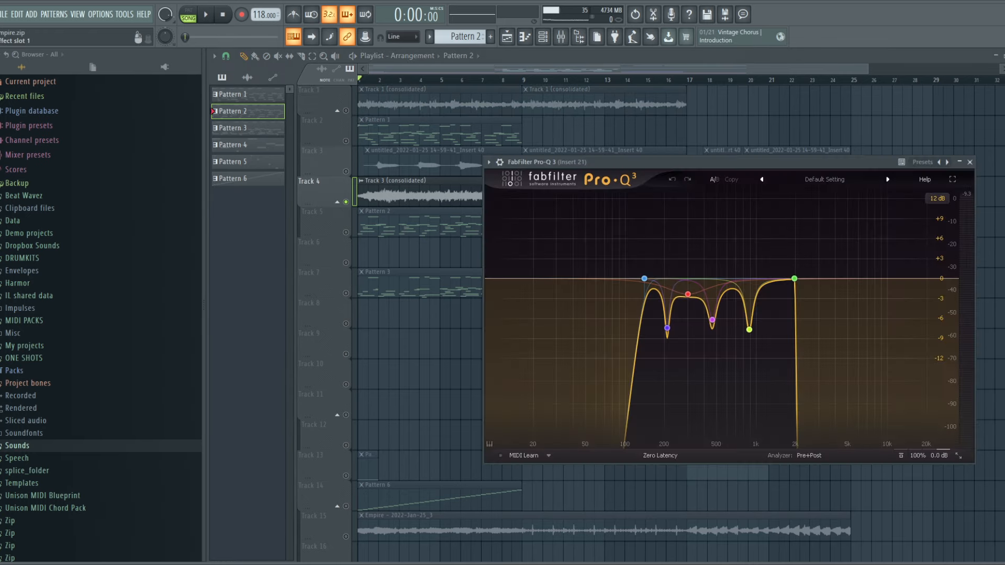
{"action": "key", "text": "space"}
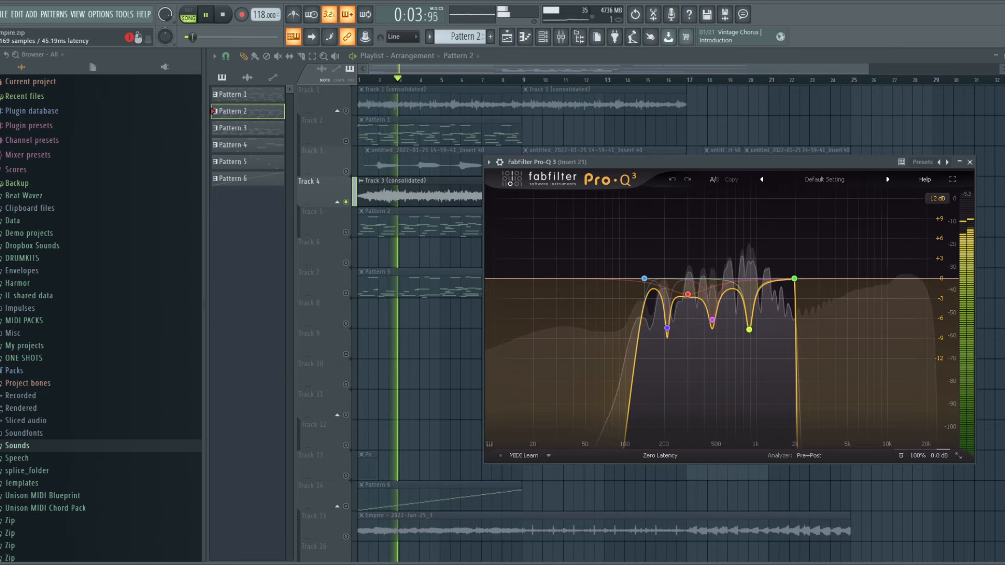
{"action": "key", "text": "space"}
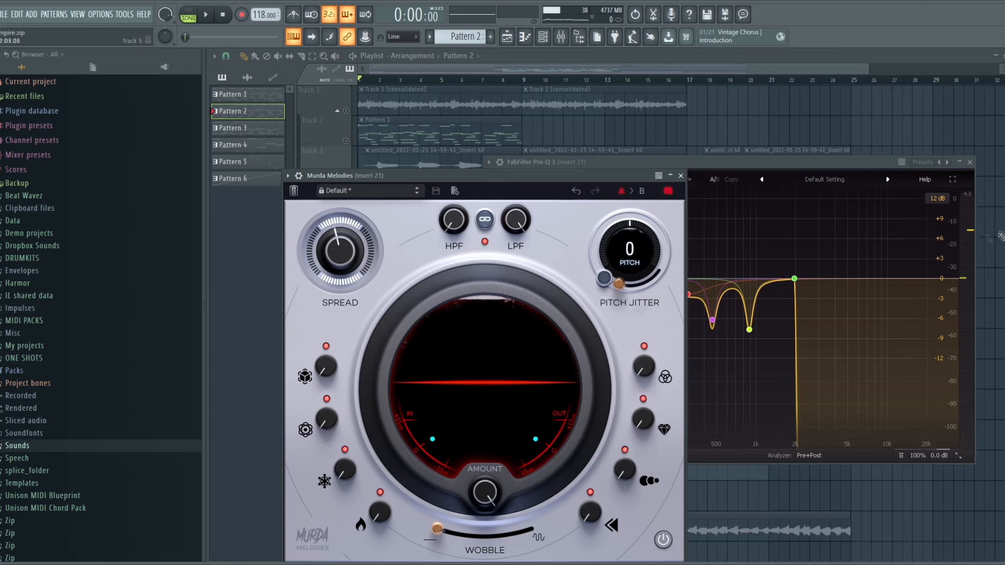
{"action": "key", "text": "F12"}
{"action": "key", "text": "space"}
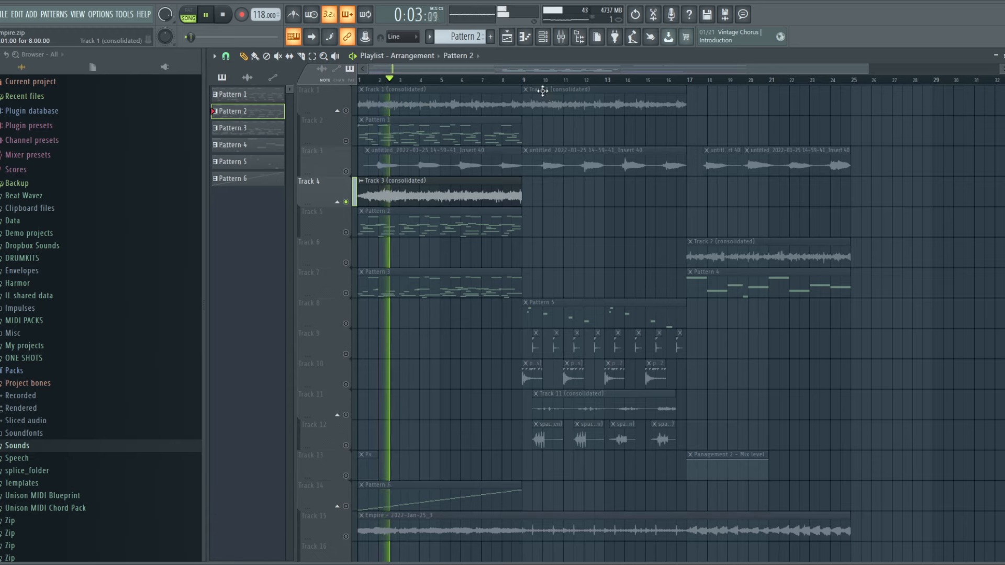
Step: Stop playback and open the Analog Lab V #2 instrument from the channel rack
{"action": "key", "text": "F6"}
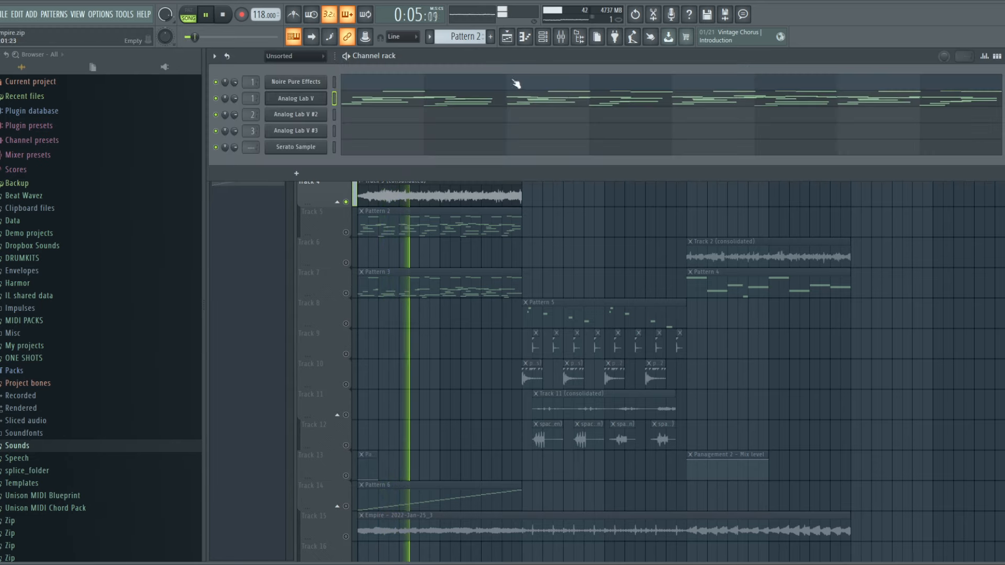
{"action": "key", "text": "space"}
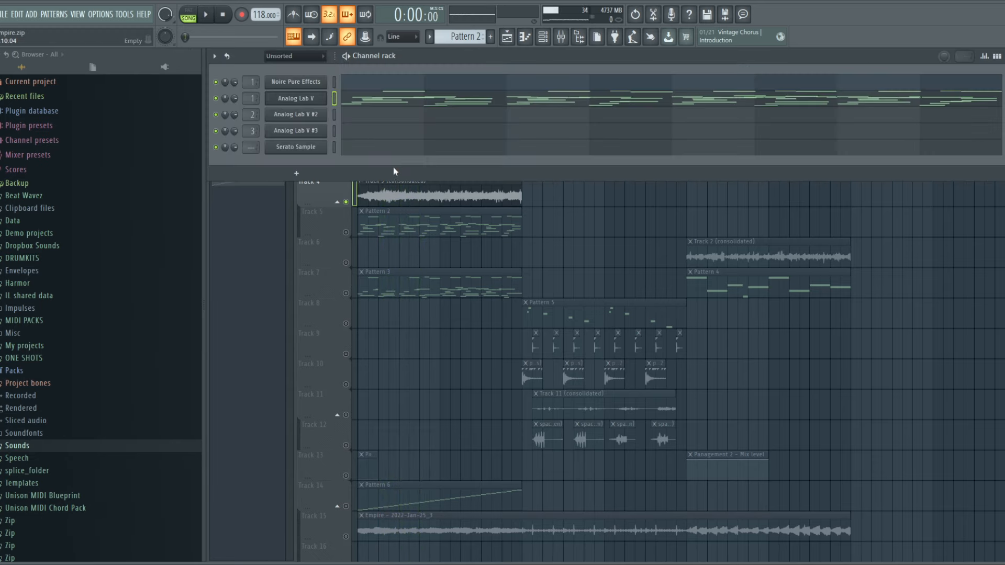
{"action": "left_click", "coordinate": [317, 117]}
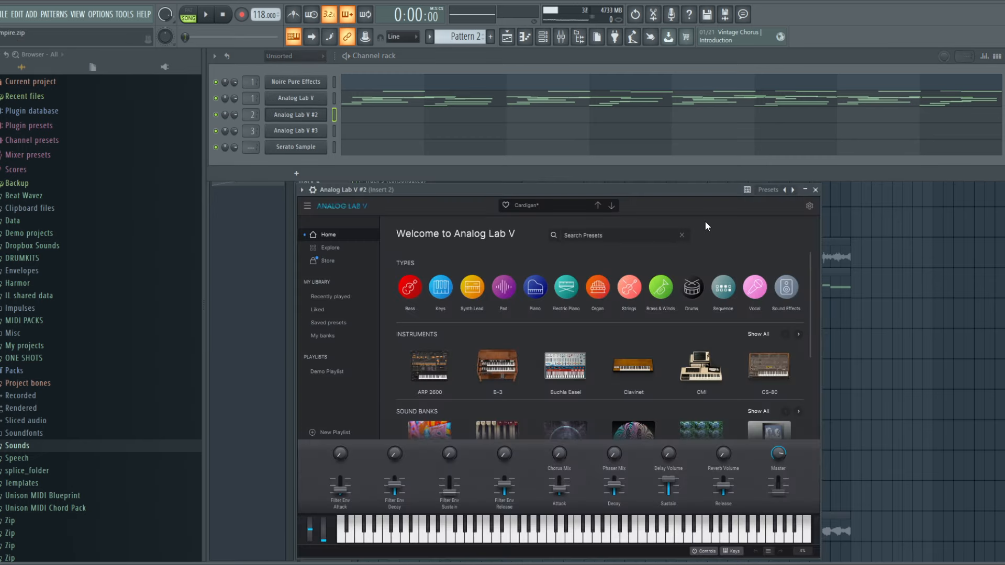
Step: Play Pattern 3 in pattern mode to hear the Analog Lab V #2 preset Cardigan
{"action": "scroll", "coordinate": [462, 37], "scroll_direction": "down", "scroll_amount": 1}
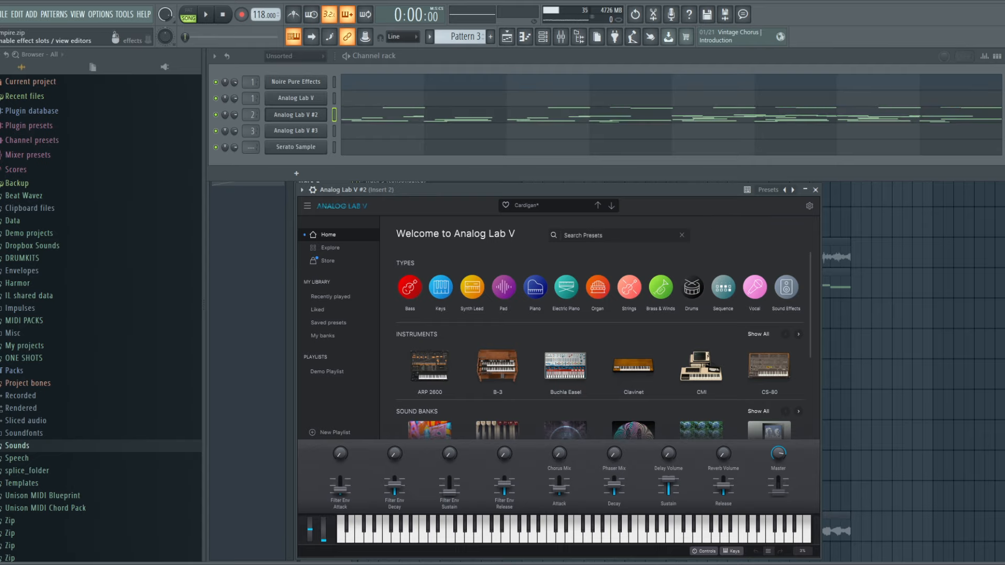
{"action": "key", "text": "l"}
{"action": "key", "text": "space"}
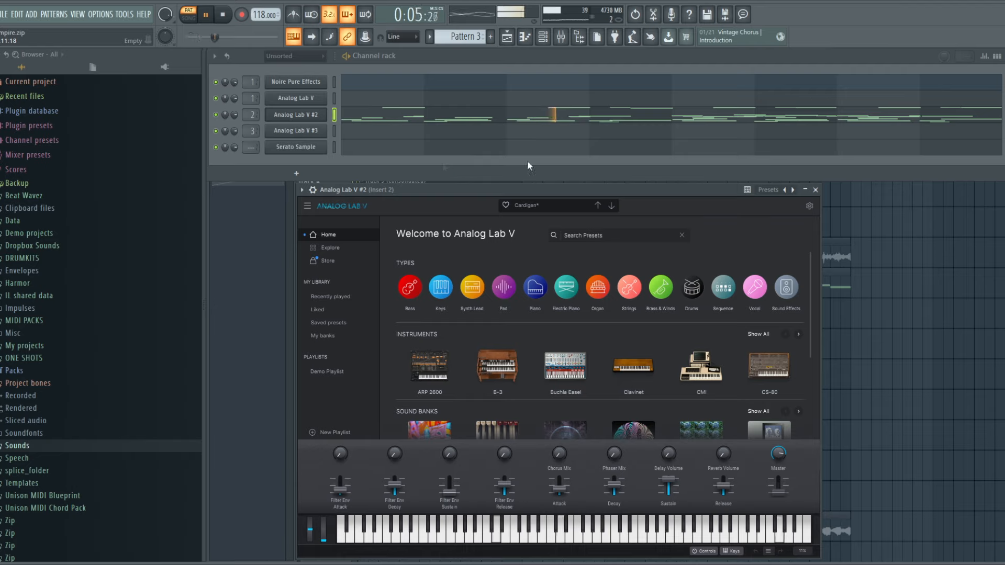
{"action": "key", "text": "space"}
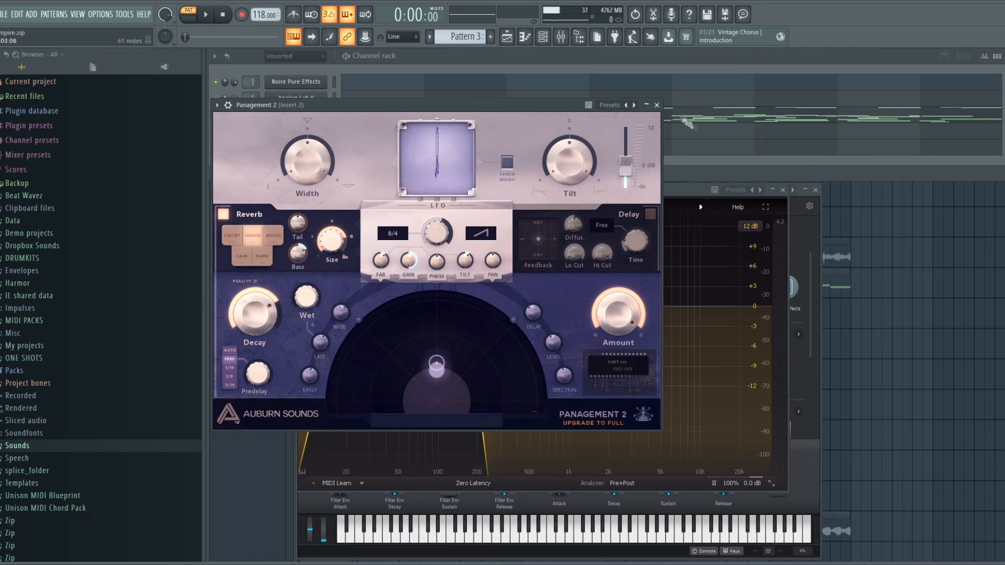
Step: Return to the playlist, unmute Track 7, listen to Pattern 3 and switch back to song mode
{"action": "left_click", "coordinate": [658, 105]}
{"action": "left_click", "coordinate": [872, 214]}
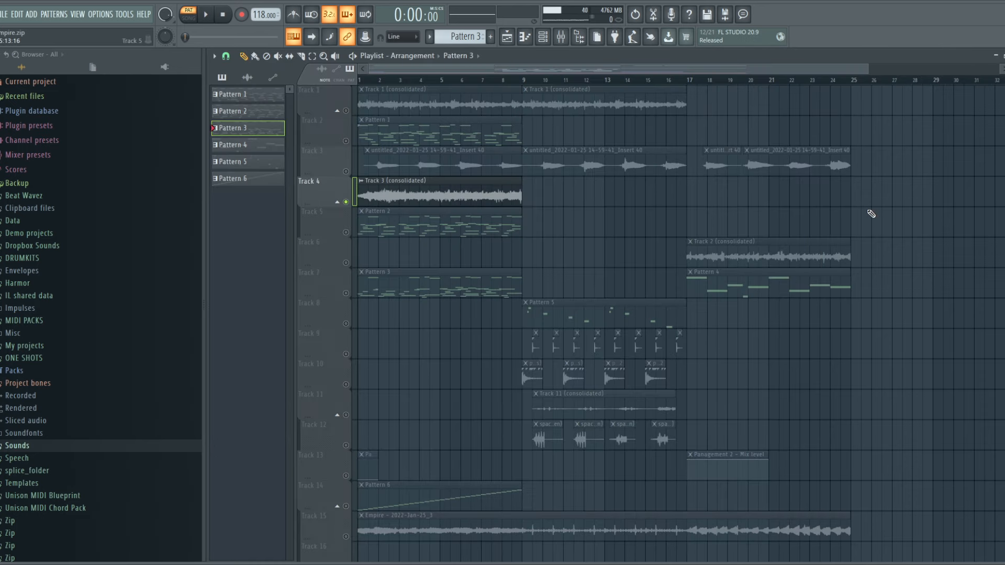
{"action": "left_click", "coordinate": [346, 294]}
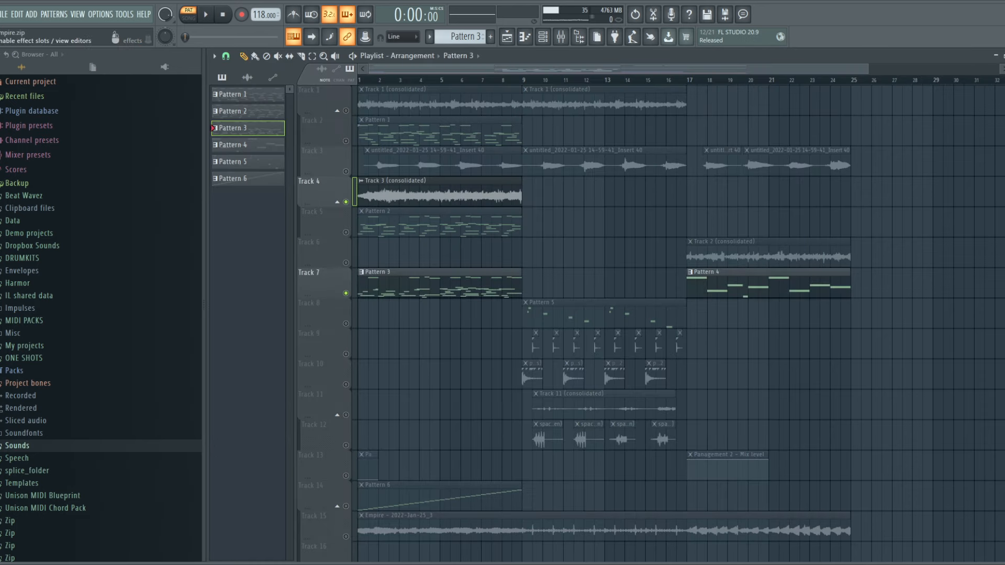
{"action": "key", "text": "space"}
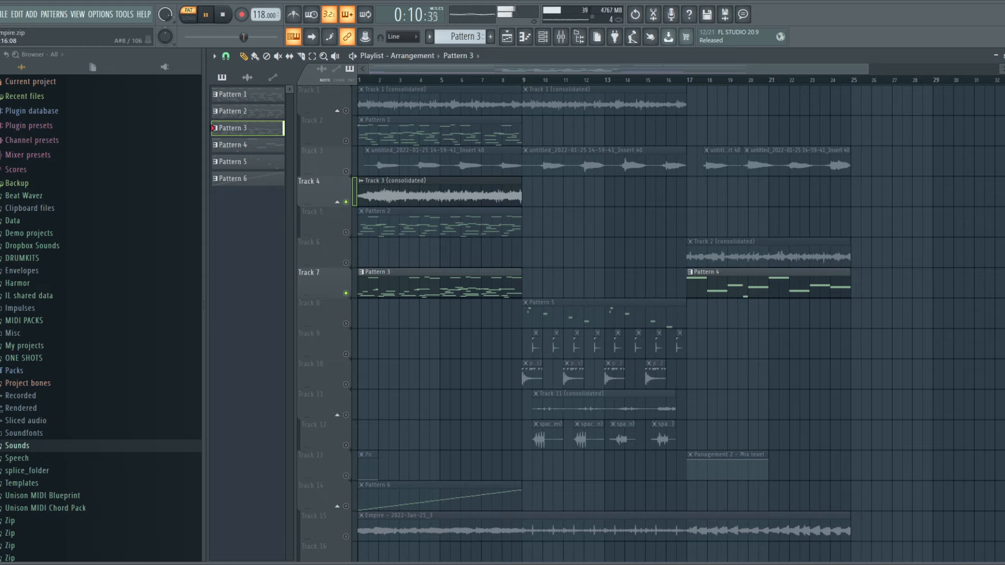
{"action": "key", "text": "space"}
{"action": "key", "text": "l"}
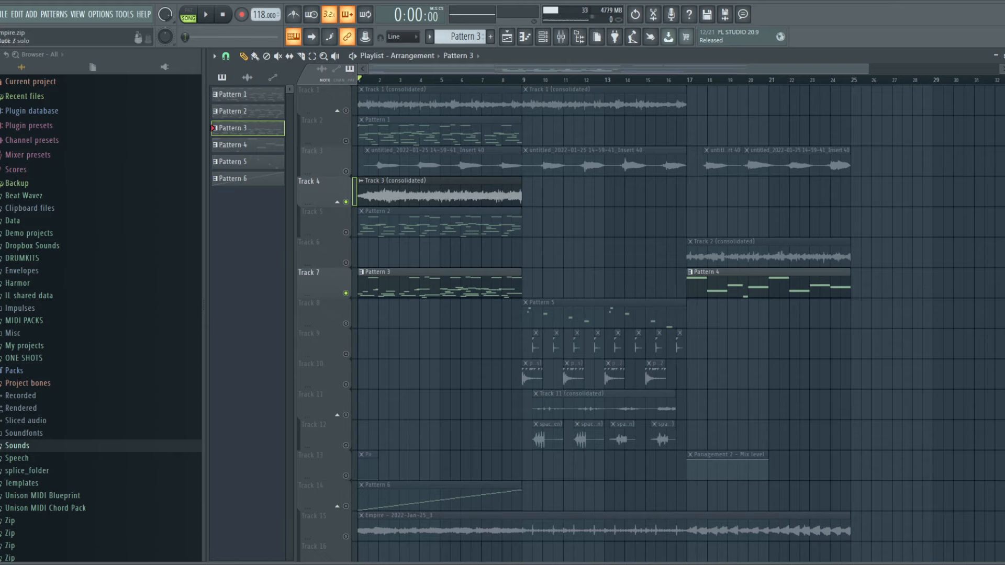
Step: Solo Track 3 and inspect the settings of its first audio clip
{"action": "left_click", "coordinate": [443, 153]}
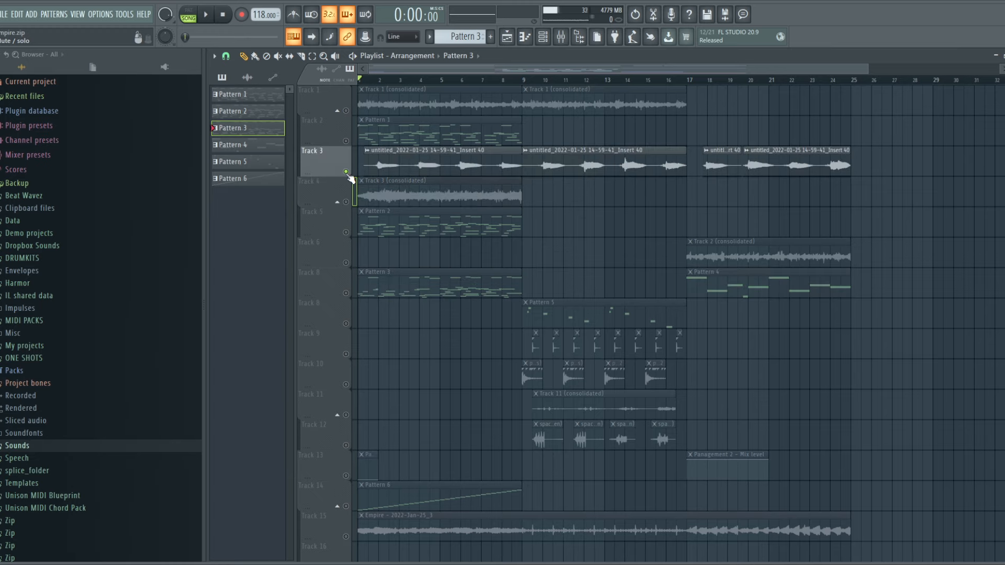
{"action": "double_click", "coordinate": [456, 159]}
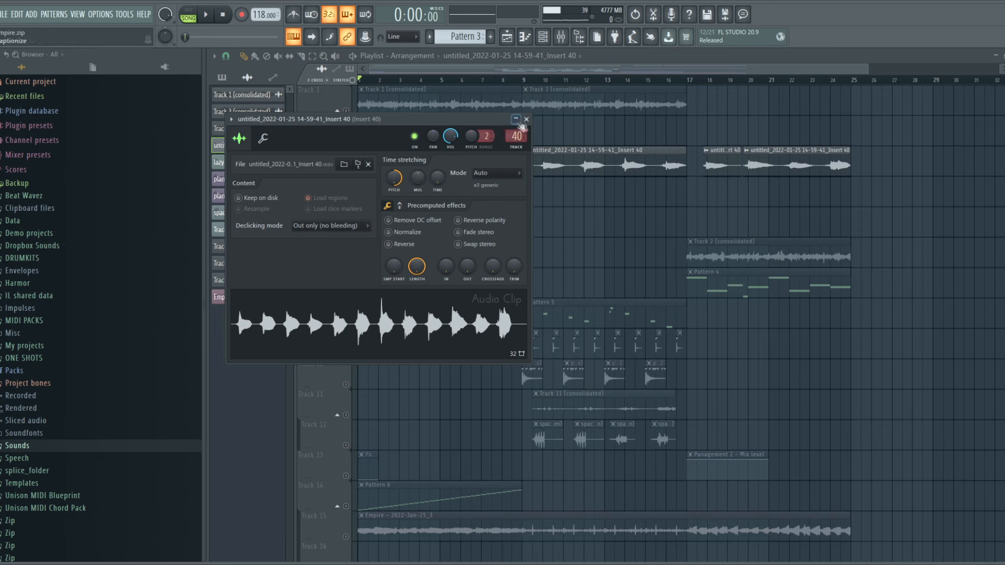
{"action": "left_click", "coordinate": [526, 120]}
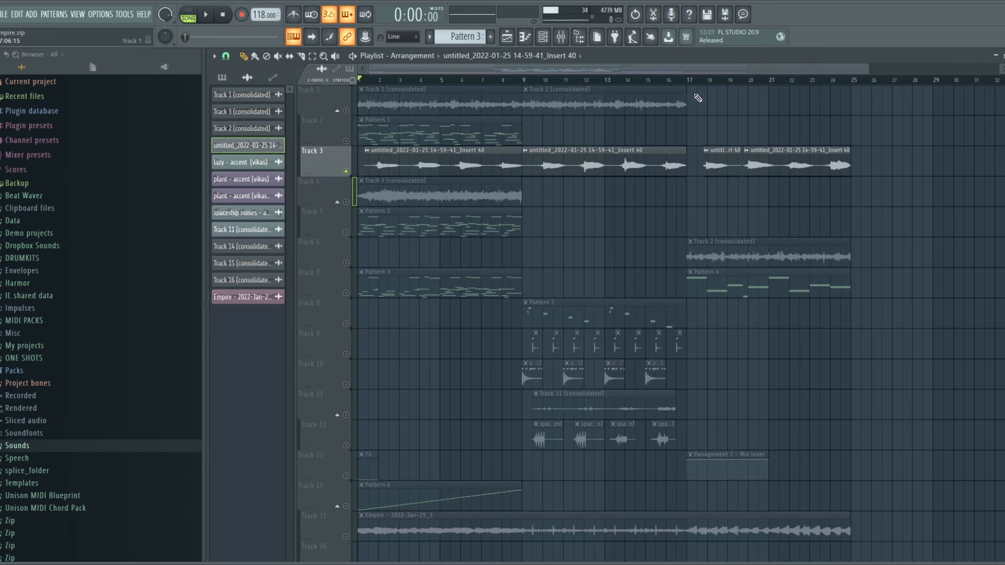
Step: Listen to Track 3 alone in song mode and close its LittleAlterBoy and Fruity Chorus effect windows
{"action": "key", "text": "space"}
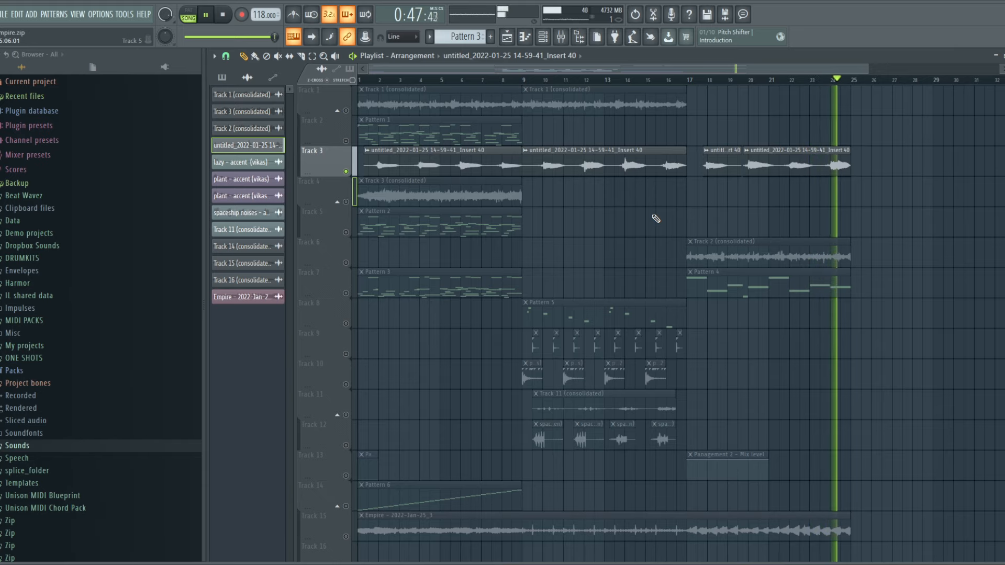
{"action": "key", "text": "space"}
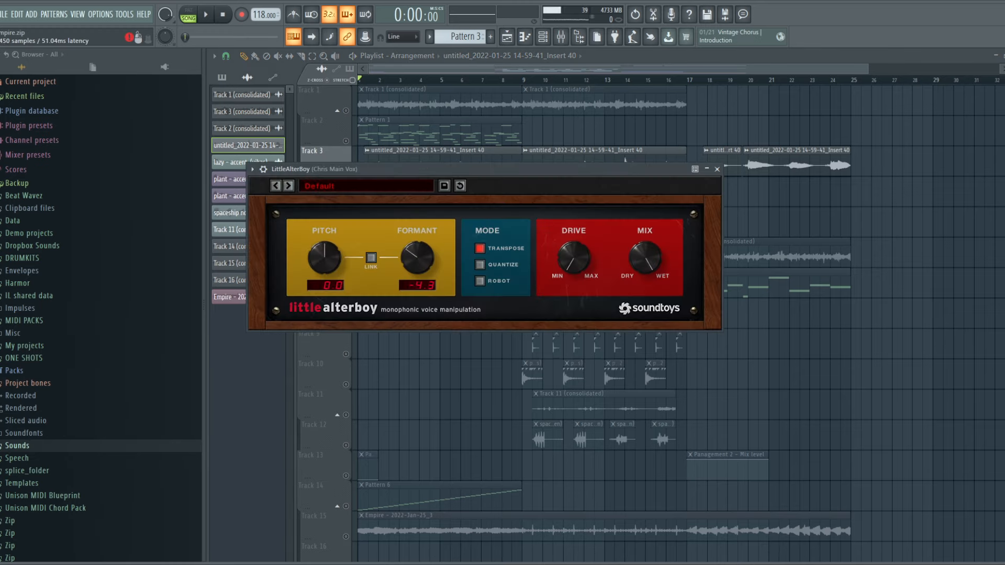
{"action": "key", "text": "Escape"}
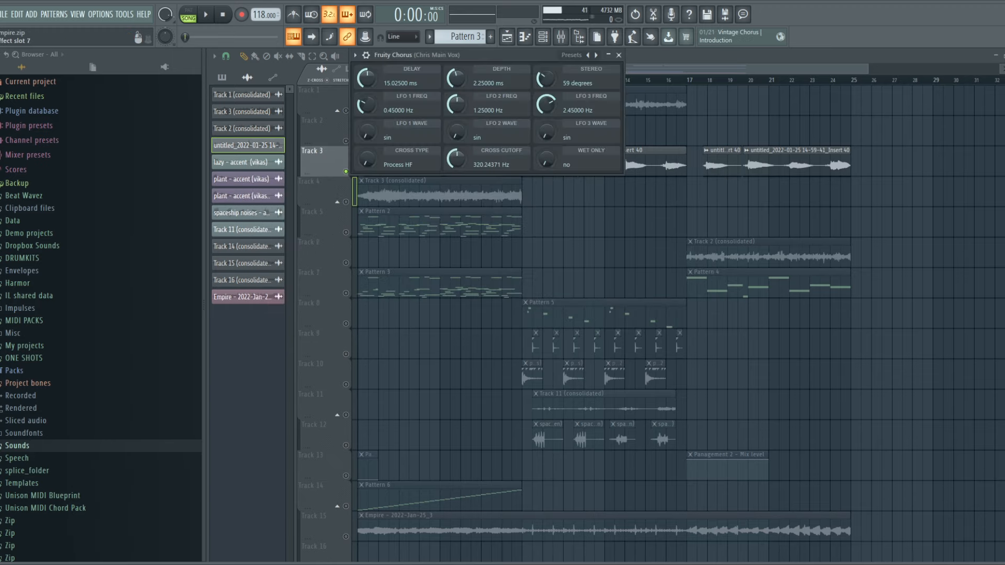
{"action": "key", "text": "Escape"}
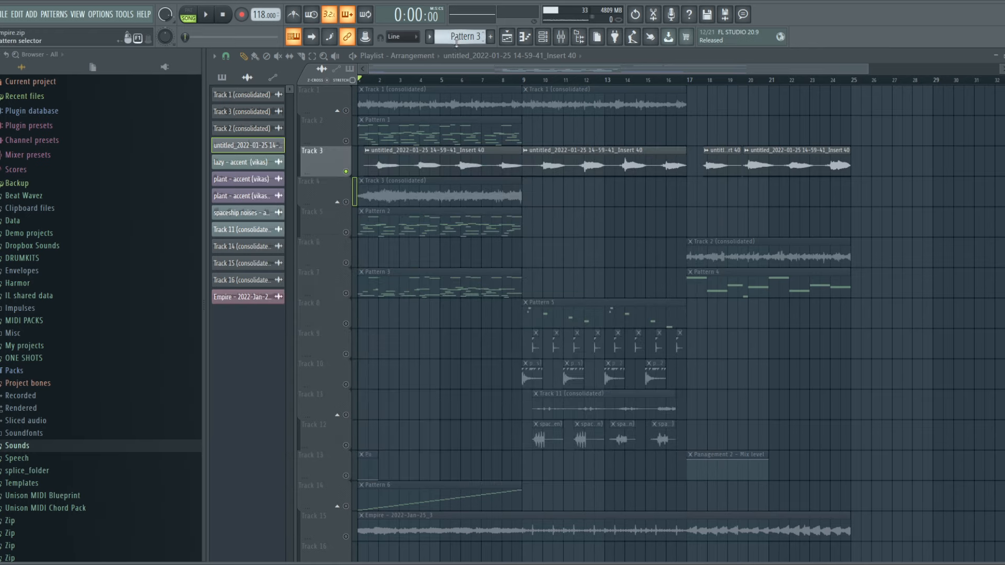
Step: Select Pattern 5 and open the Analog Lab V #3 instrument from the channel rack
{"action": "scroll", "coordinate": [463, 37], "scroll_direction": "up", "scroll_amount": 1}
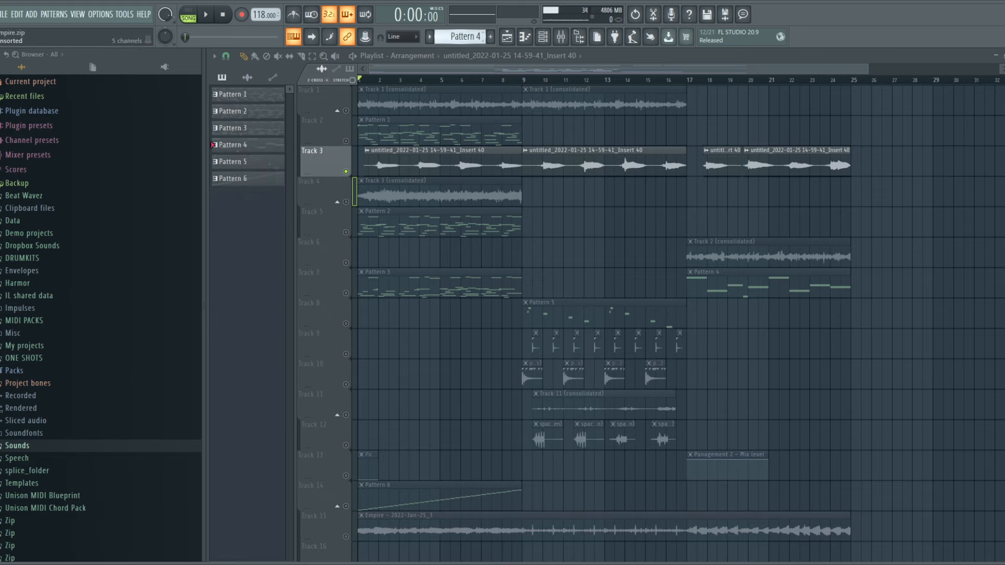
{"action": "left_click_drag", "start_coordinate": [463, 36], "coordinate": [463, 33]}
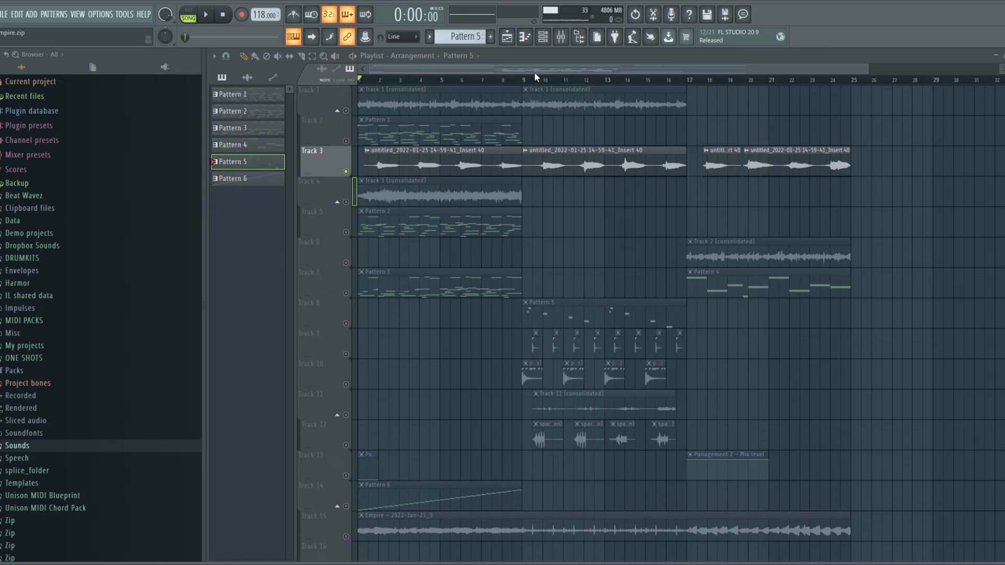
{"action": "key", "text": "F6"}
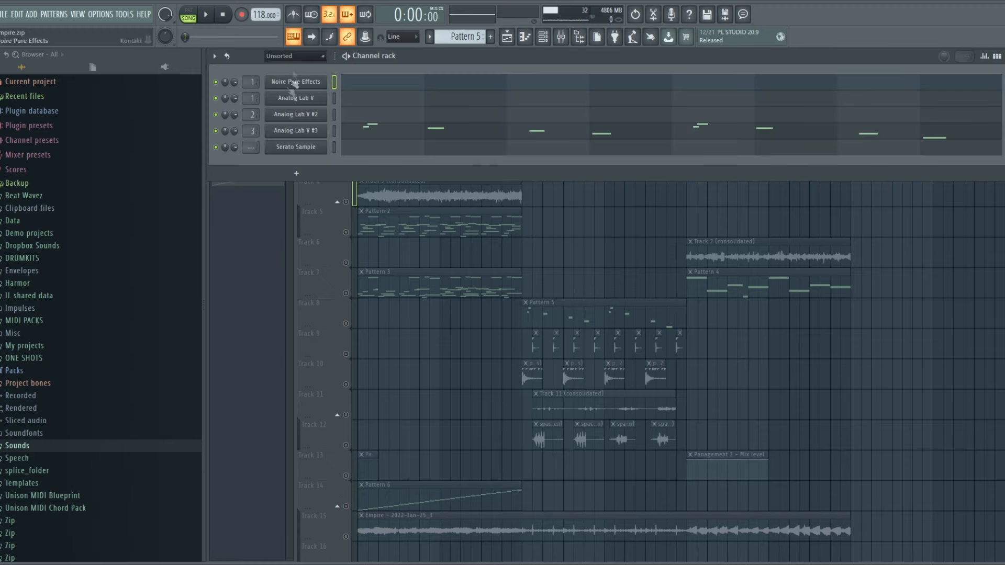
{"action": "left_click", "coordinate": [303, 132]}
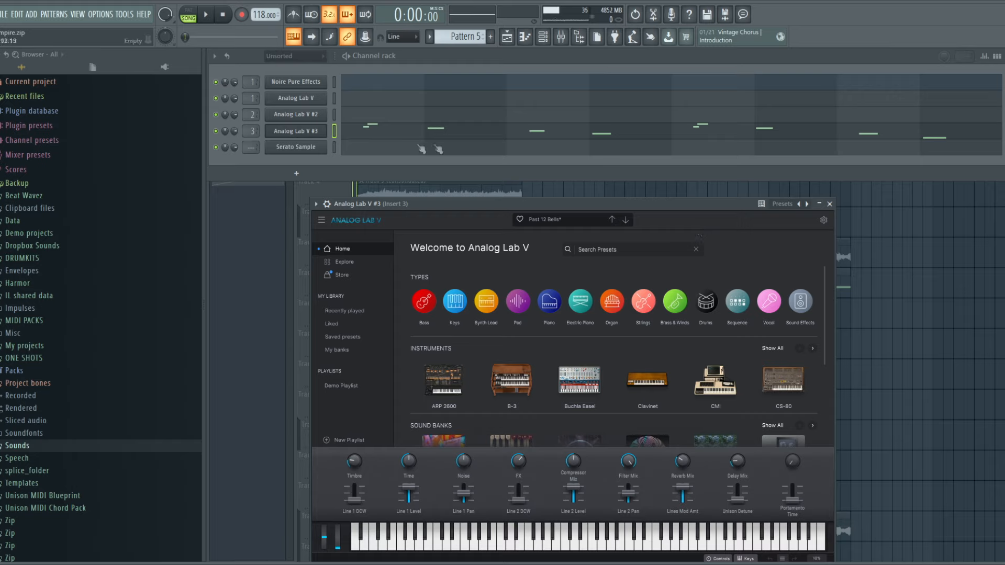
Step: Play Pattern 5 in pattern mode to hear the Analog Lab V #3 preset Past 12 Bells
{"action": "key", "text": "l"}
{"action": "key", "text": "space"}
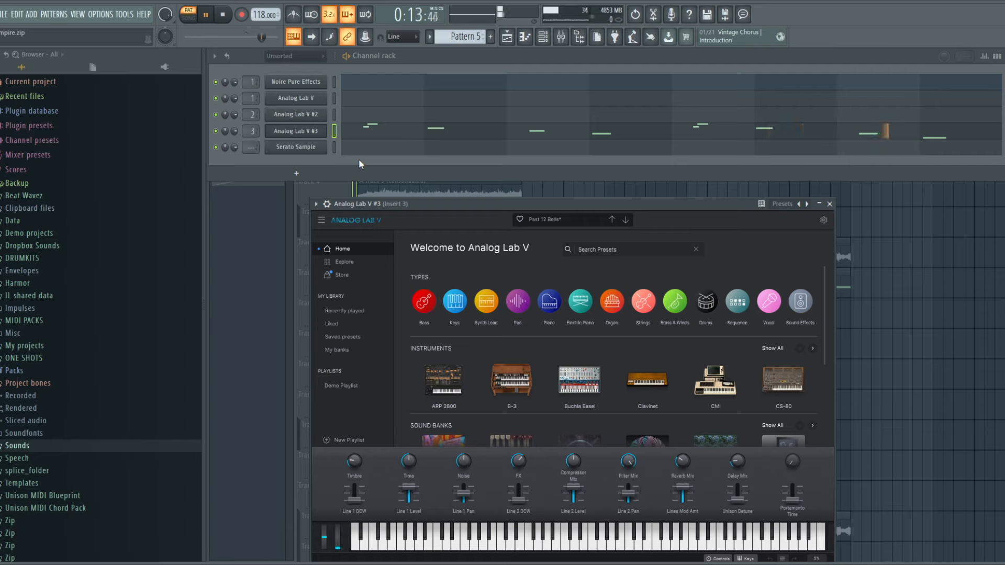
{"action": "key", "text": "space"}
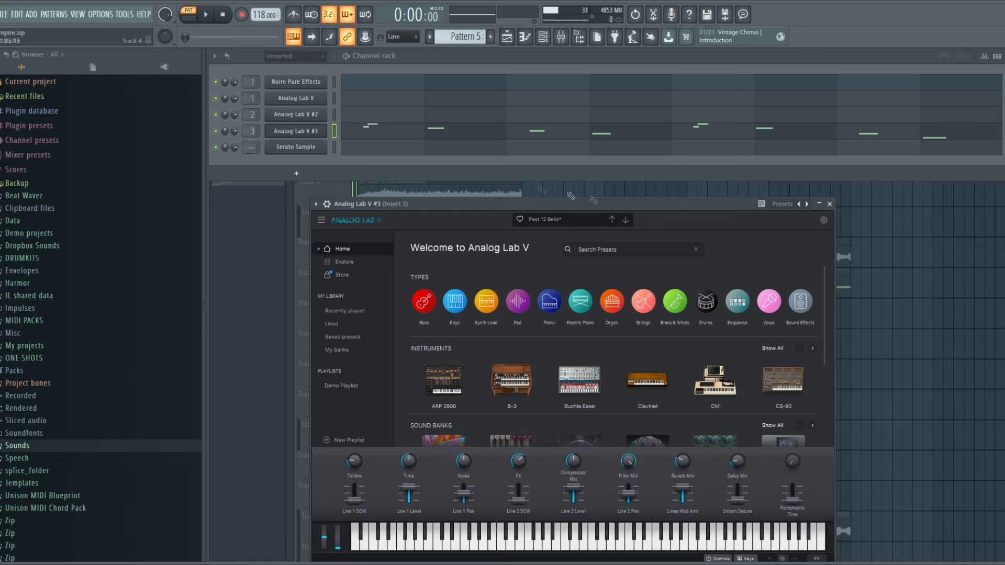
Step: Return to the playlist in song mode and listen to Tracks 1, 3 and 8 together from bar 9
{"action": "left_click", "coordinate": [644, 197]}
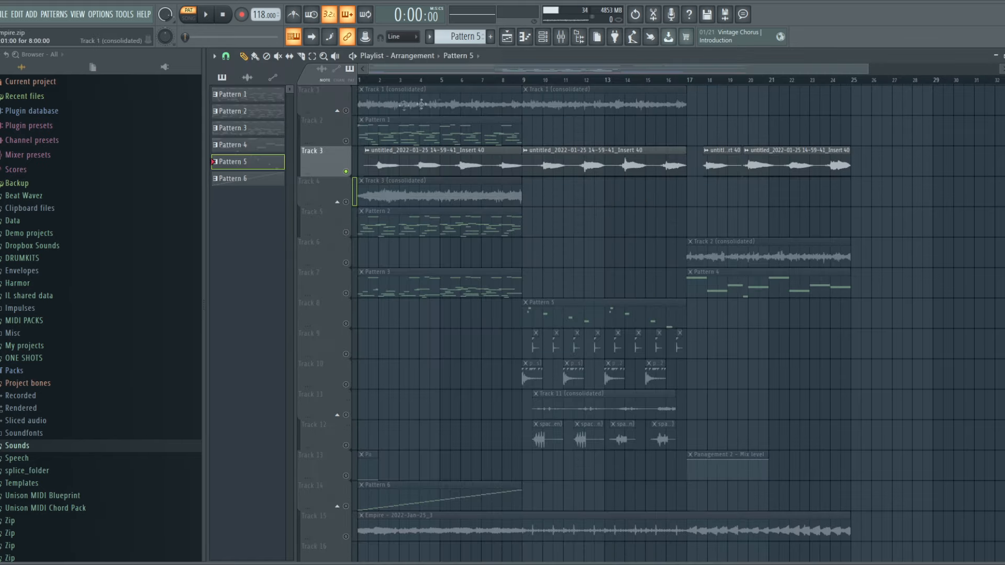
{"action": "left_click", "coordinate": [524, 80]}
{"action": "key", "text": "space"}
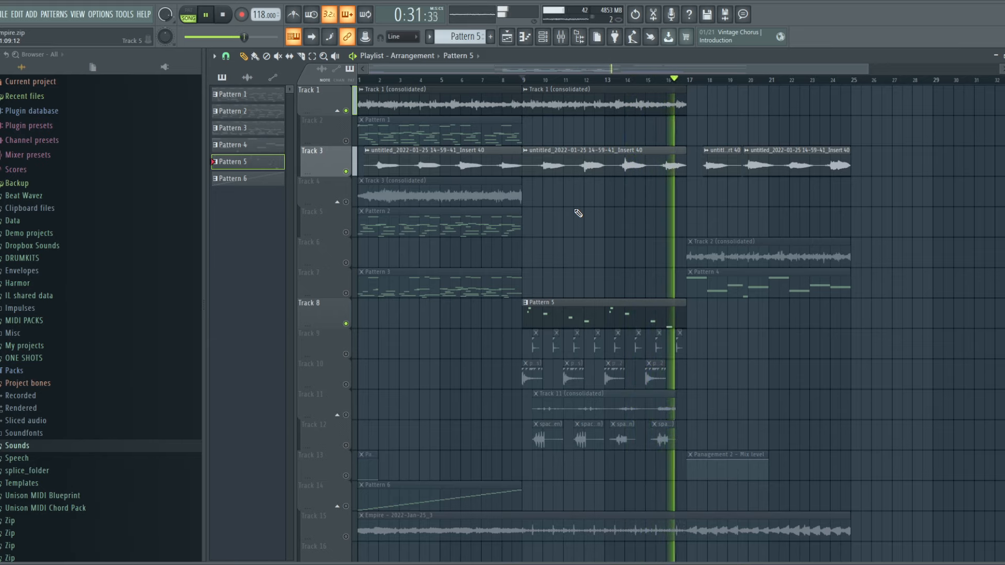
{"action": "key", "text": "space"}
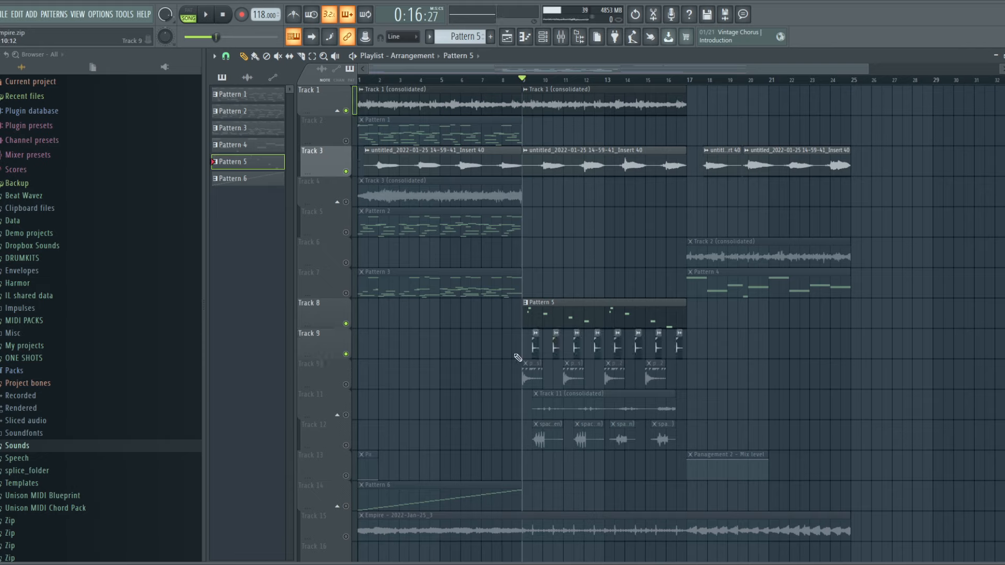
Step: Inspect the lazy accent audio clip on Track 9 and listen to it with Tracks 1, 3 and 8 from bar 9
{"action": "double_click", "coordinate": [537, 345]}
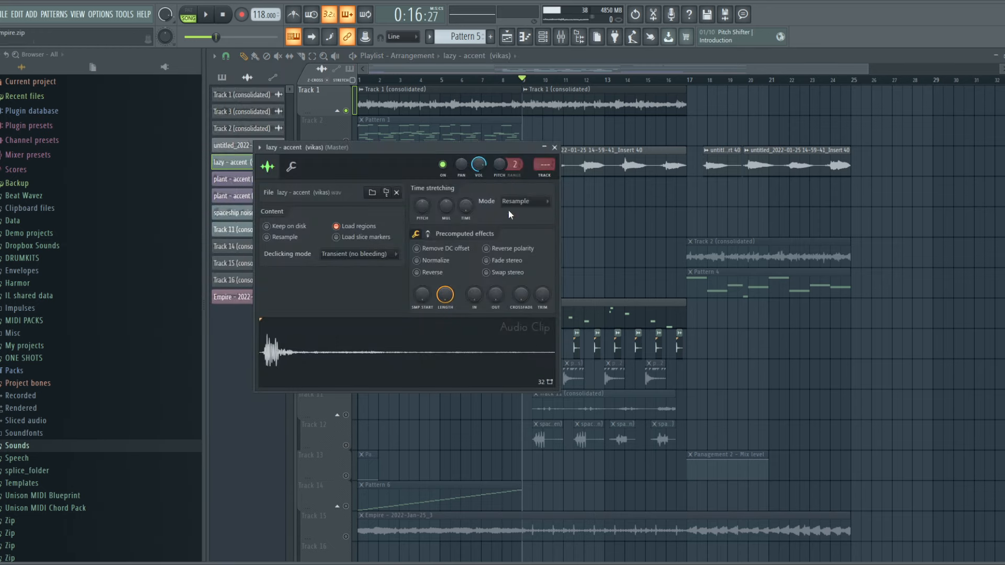
{"action": "left_click", "coordinate": [556, 149]}
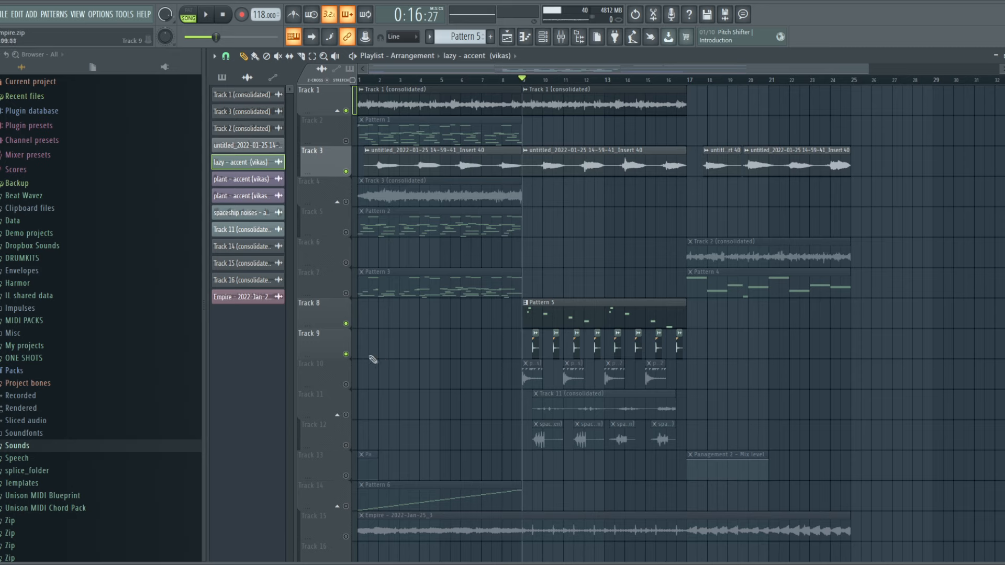
{"action": "double_click", "coordinate": [535, 341]}
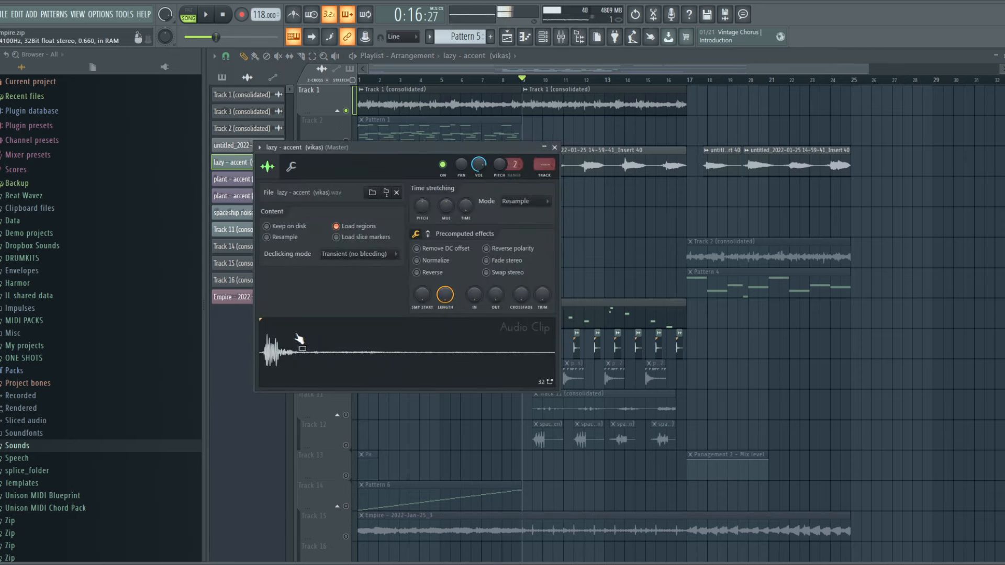
{"action": "left_click", "coordinate": [555, 148]}
{"action": "key", "text": "space"}
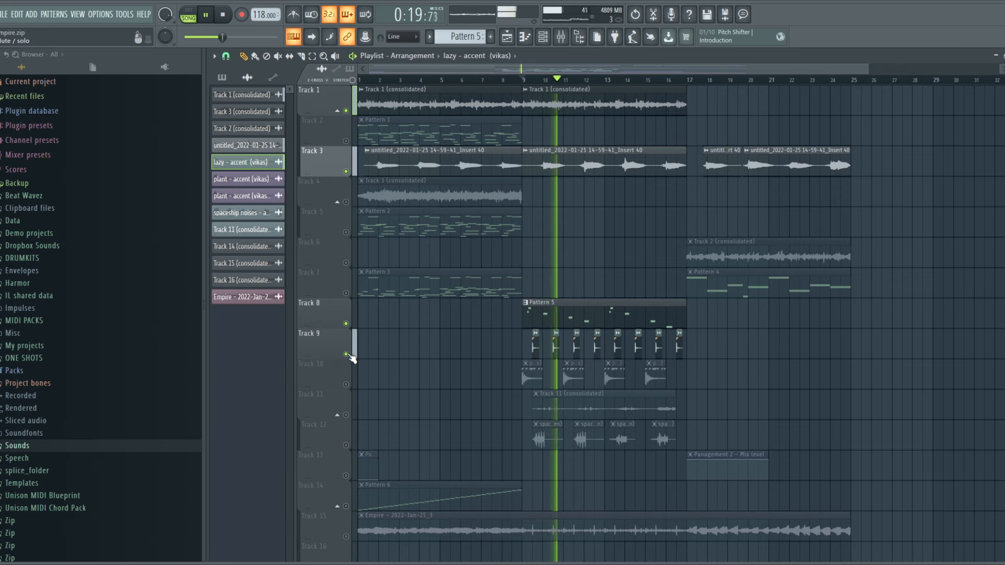
{"action": "key", "text": "space"}
Step: Open the plant accent clip on Track 10 and listen to it with the other active tracks from bar 9
{"action": "double_click", "coordinate": [526, 381]}
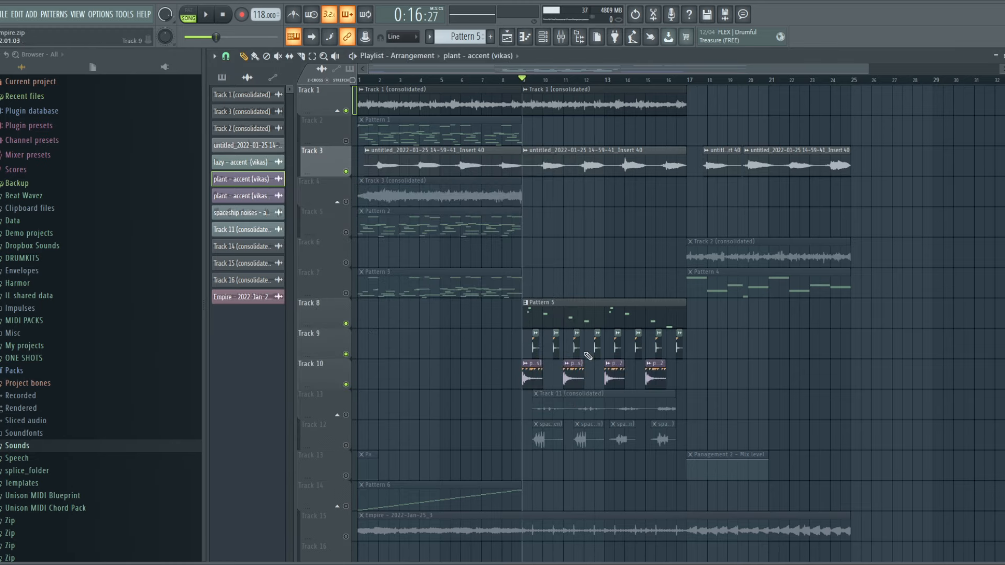
{"action": "key", "text": "space"}
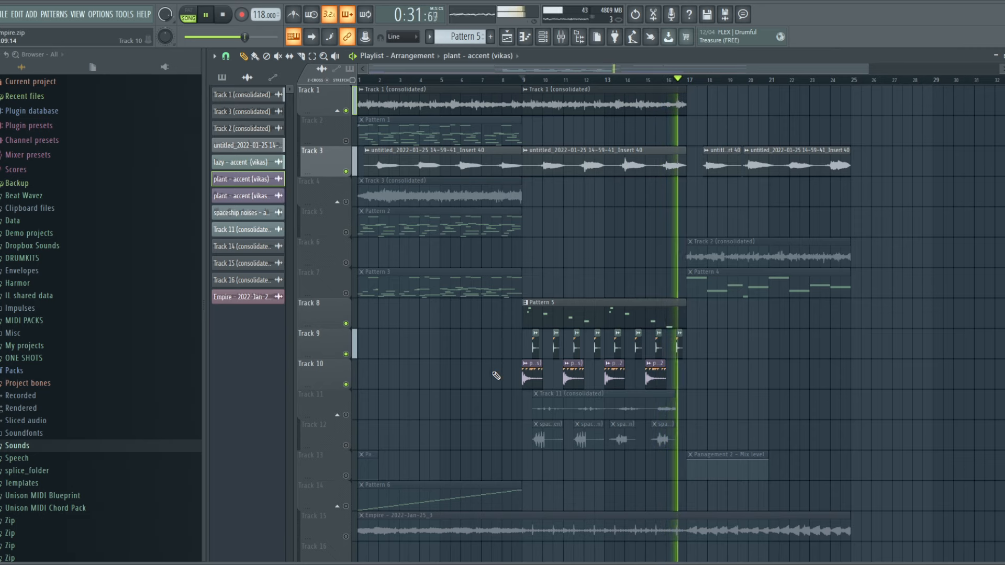
{"action": "key", "text": "space"}
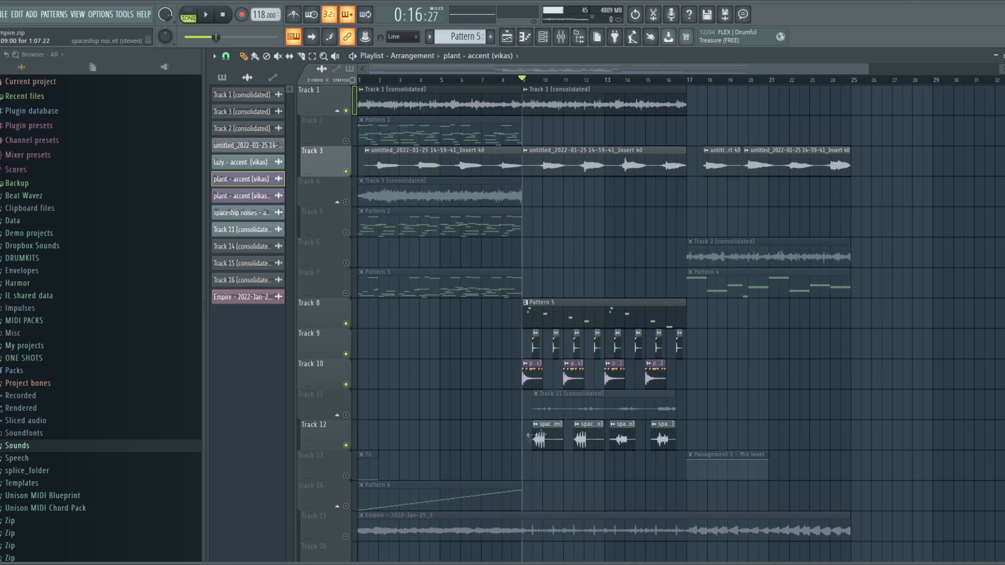
Step: Inspect the spaceship noises audio clip on Track 12 and listen to that track soloed from bar 9
{"action": "double_click", "coordinate": [545, 434]}
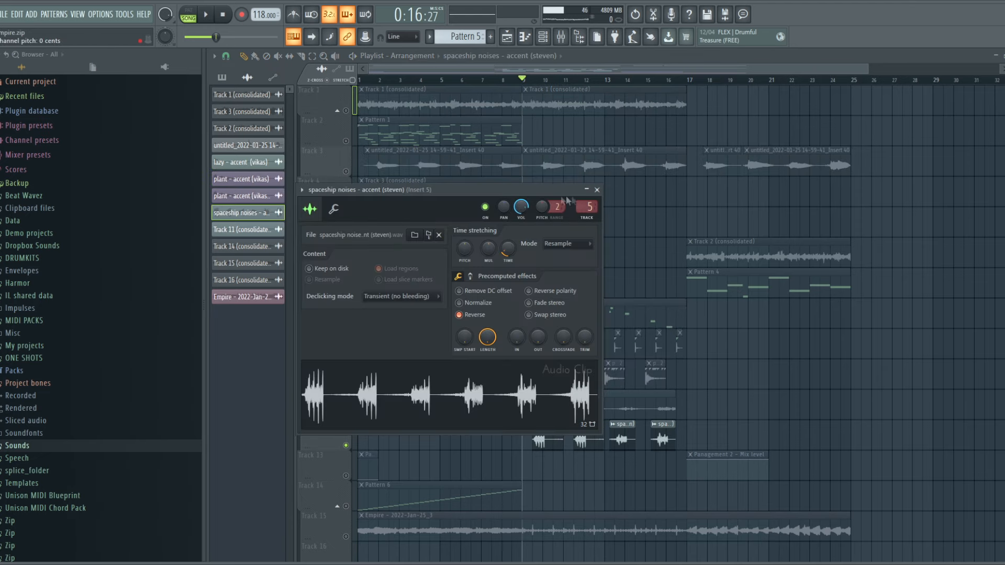
{"action": "left_click", "coordinate": [597, 191]}
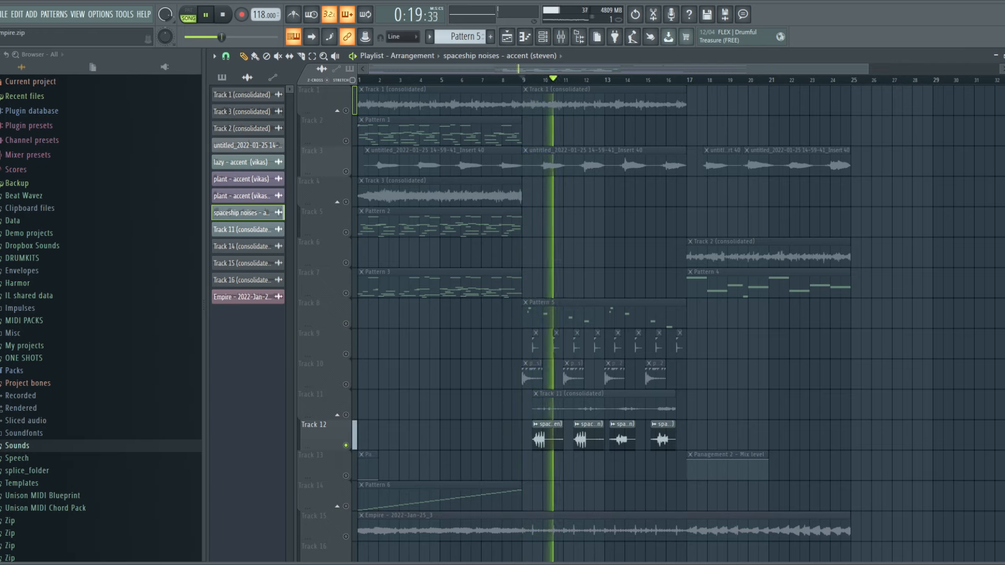
{"action": "key", "text": "space"}
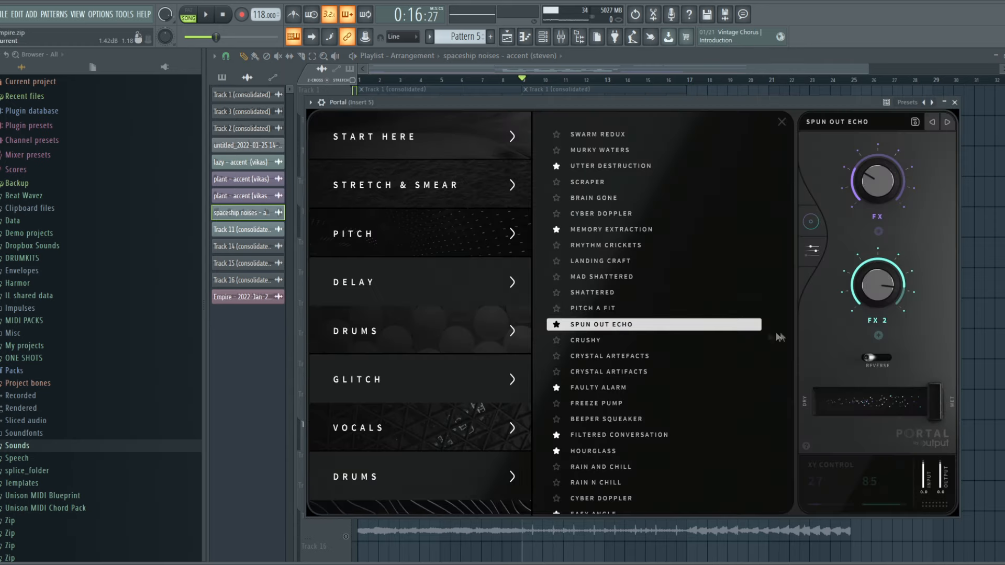
Step: Close the Portal effect window on Insert 5 and mute Track 12
{"action": "left_click", "coordinate": [956, 102]}
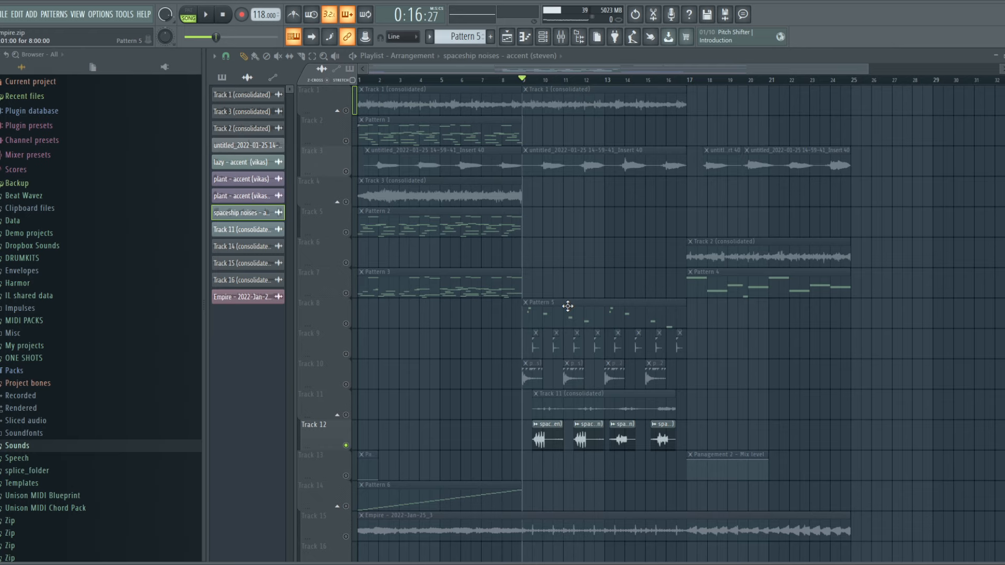
{"action": "left_click", "coordinate": [347, 445]}
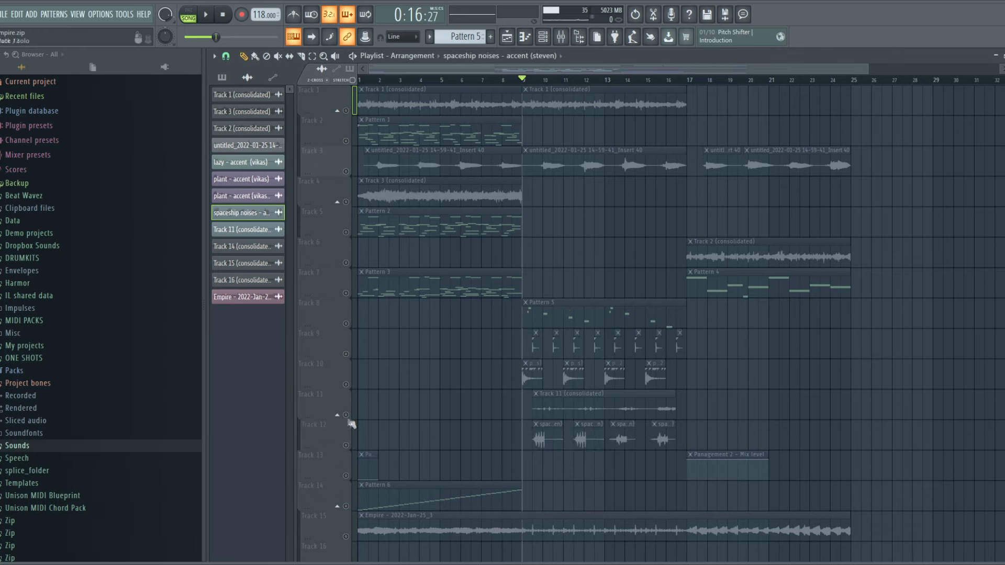
Step: Listen to Track 11 from bar 9, bringing in Tracks 10, 9, 8 and 3 during playback
{"action": "left_click", "coordinate": [347, 415]}
{"action": "key", "text": "space"}
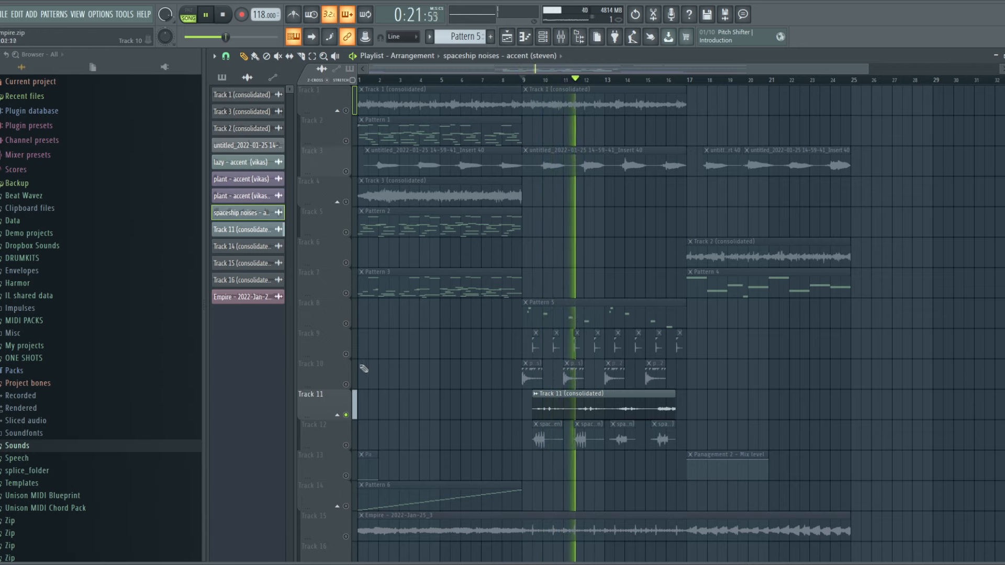
{"action": "left_click", "coordinate": [346, 385]}
{"action": "left_click", "coordinate": [346, 354]}
{"action": "left_click", "coordinate": [345, 323]}
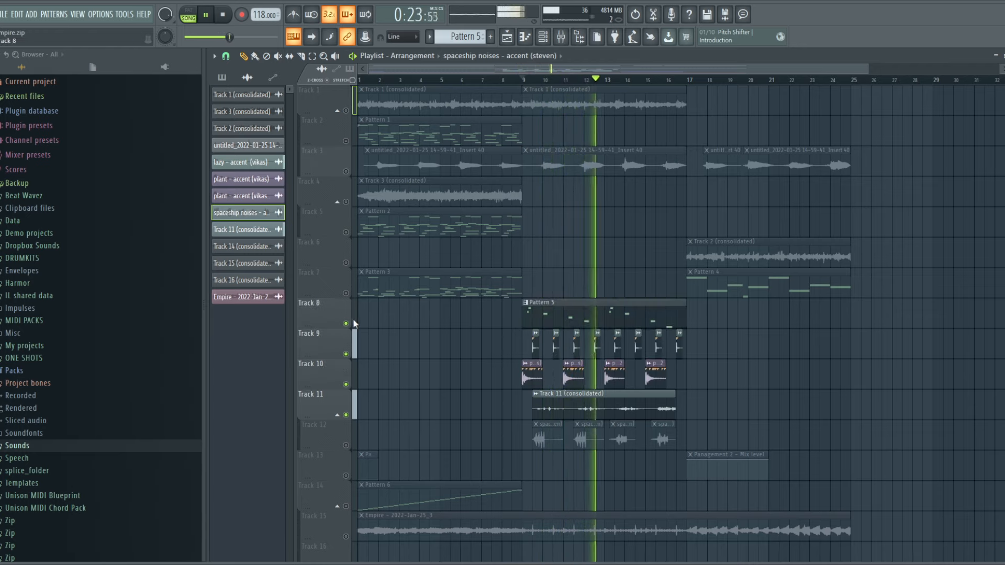
{"action": "left_click", "coordinate": [346, 172]}
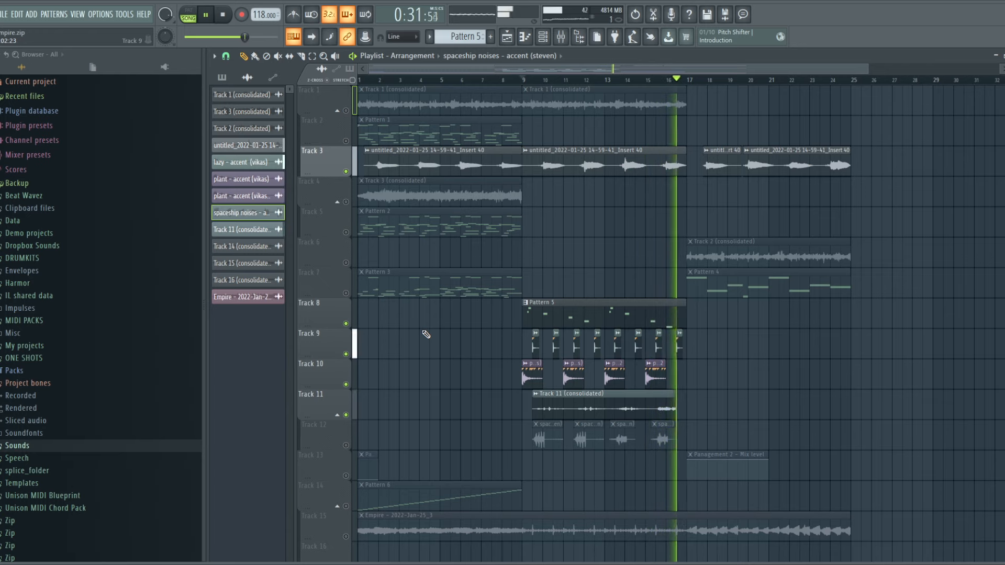
{"action": "key", "text": "space"}
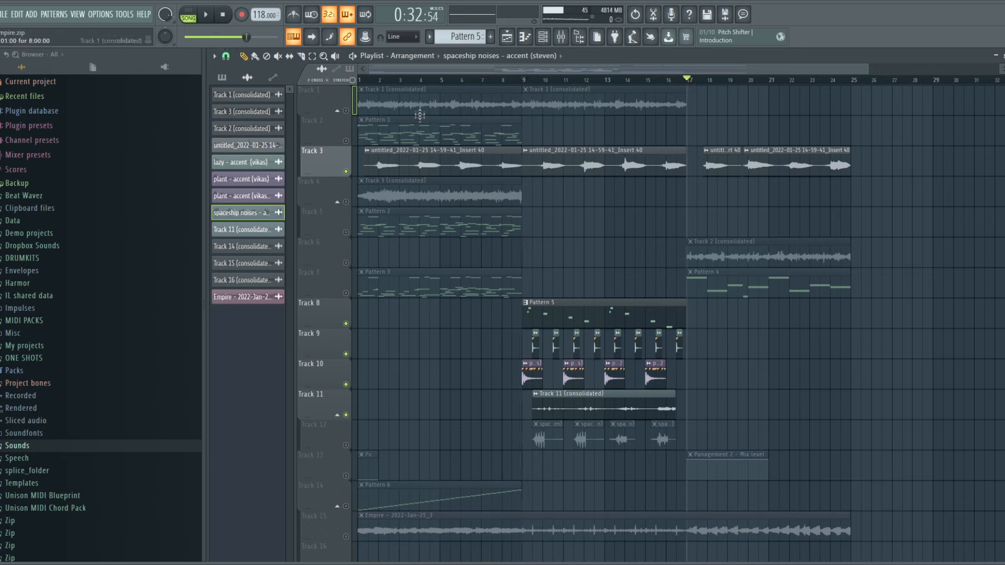
Step: Solo Track 6 and listen to its consolidated audio clip from bar 17
{"action": "right_click", "coordinate": [346, 263]}
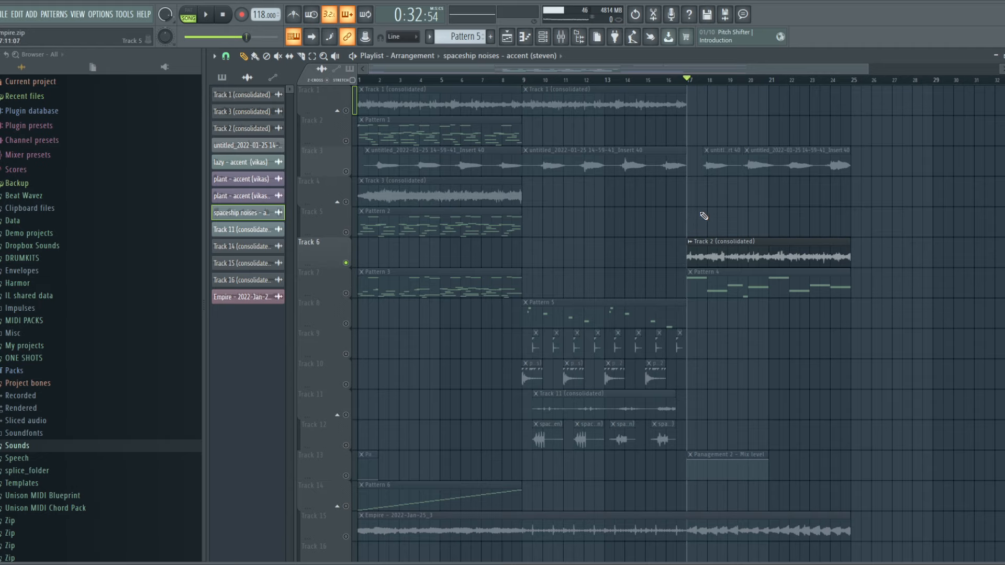
{"action": "key", "text": "space"}
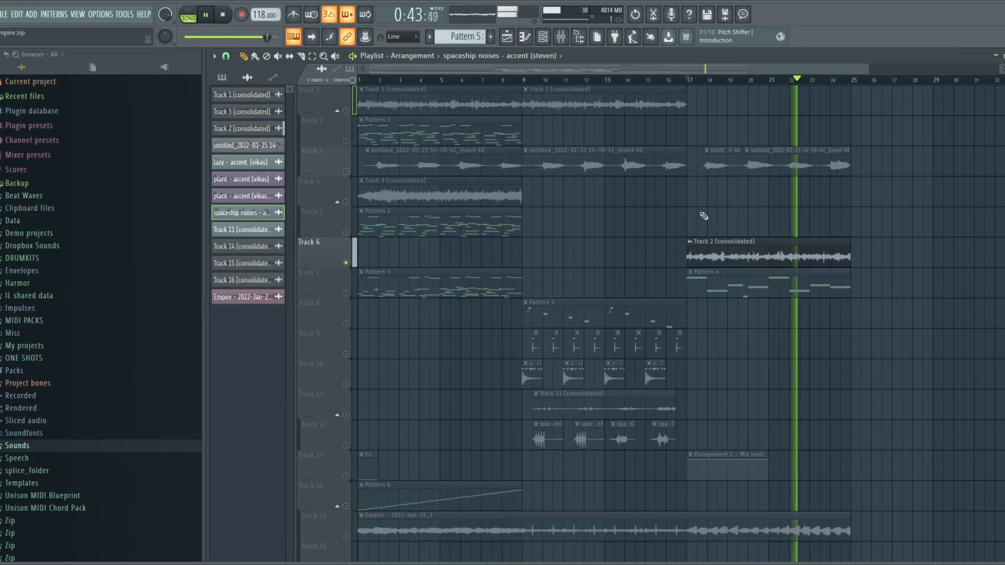
{"action": "key", "text": "space"}
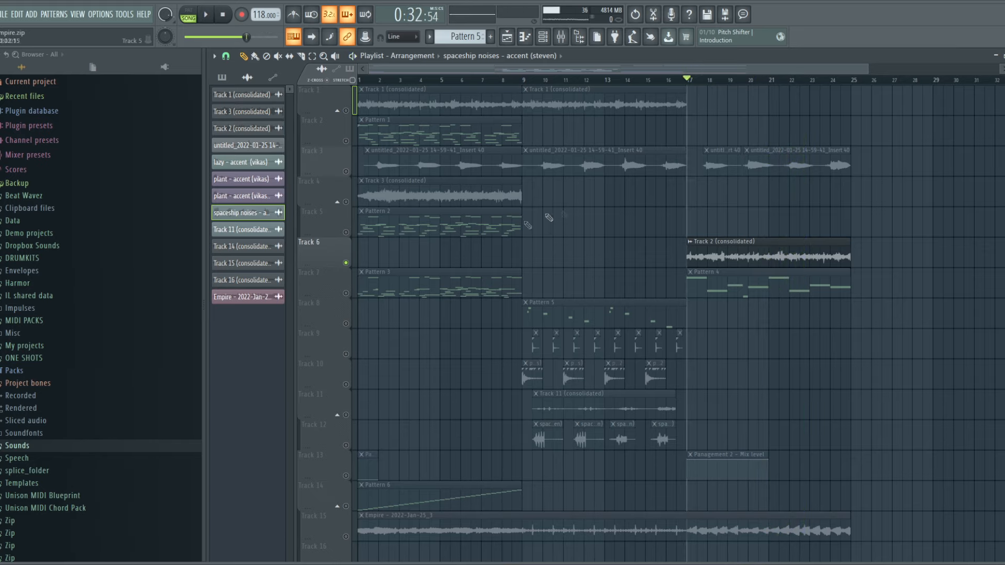
Step: Unmute Tracks 7 and 13 and listen to them together with Track 6 from bar 17
{"action": "left_click", "coordinate": [347, 294]}
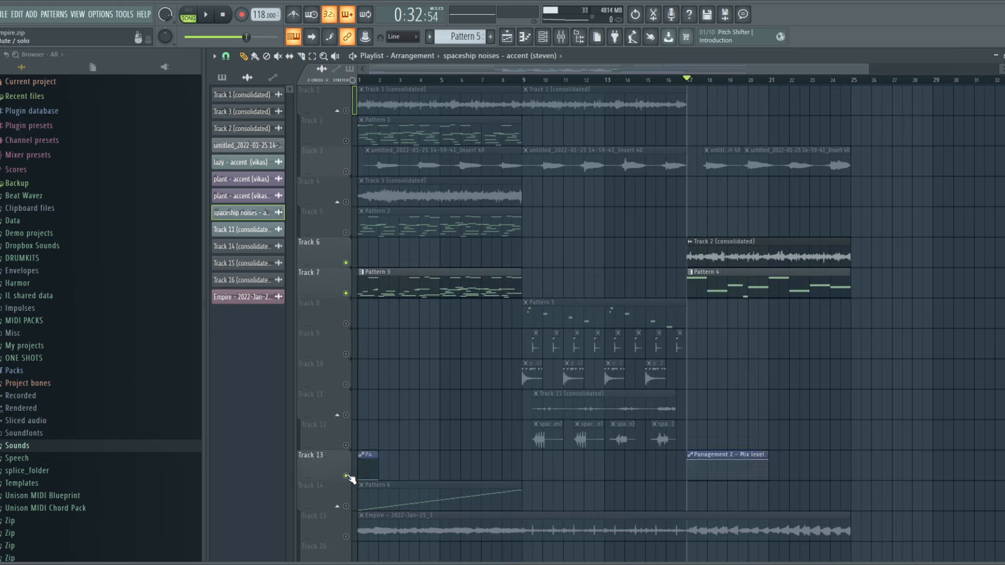
{"action": "key", "text": "space"}
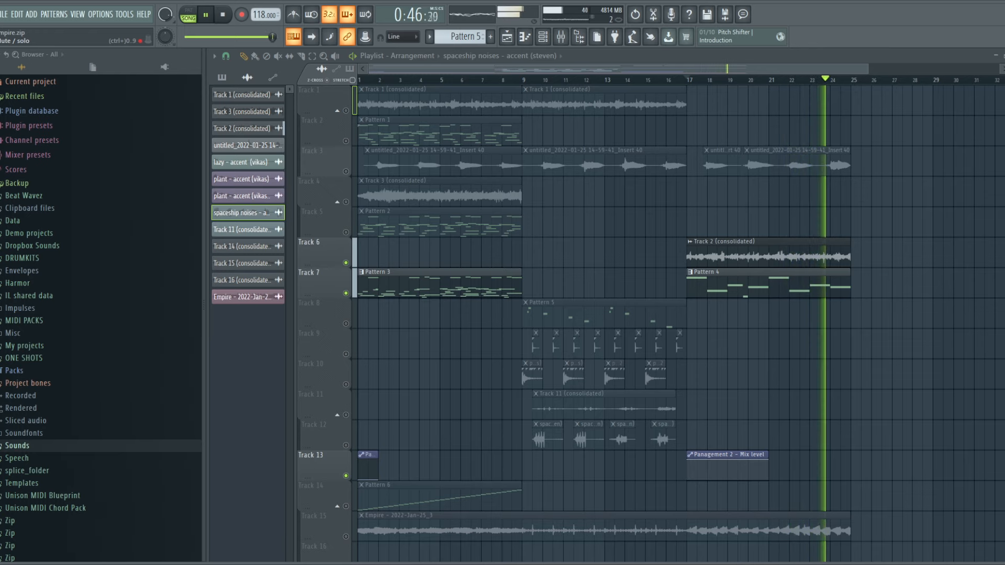
{"action": "key", "text": "space"}
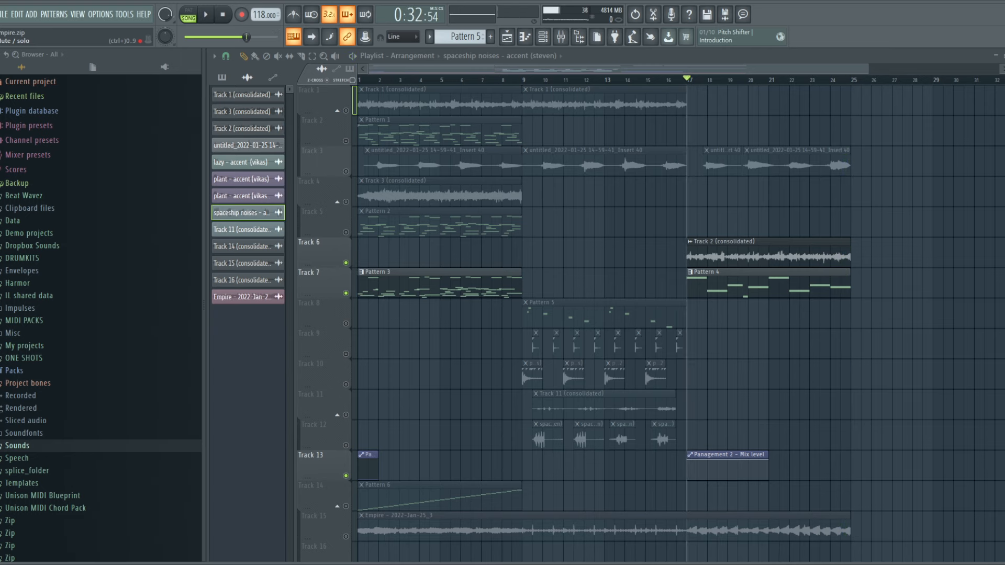
Step: Unmute Track 15, mute Tracks 6 and 7, and listen to the Empire audio clip from the start of the song
{"action": "left_click", "coordinate": [346, 536]}
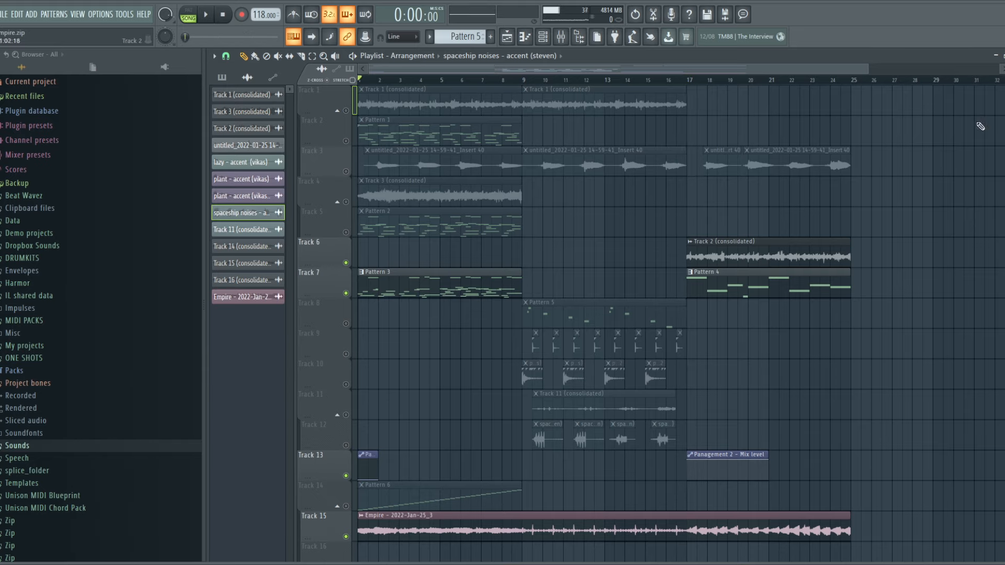
{"action": "left_click_drag", "start_coordinate": [346, 294], "coordinate": [346, 262]}
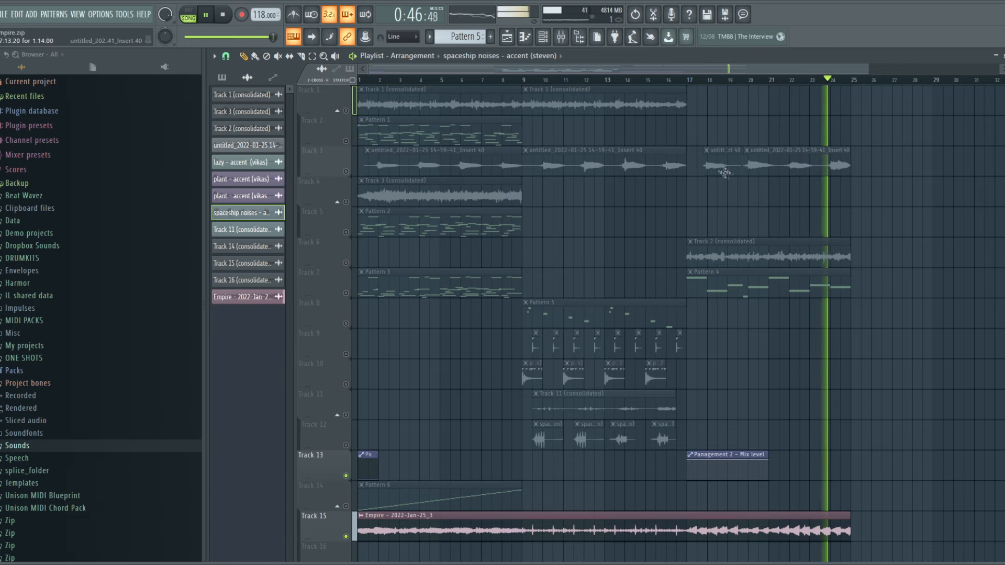
{"action": "key", "text": "space"}
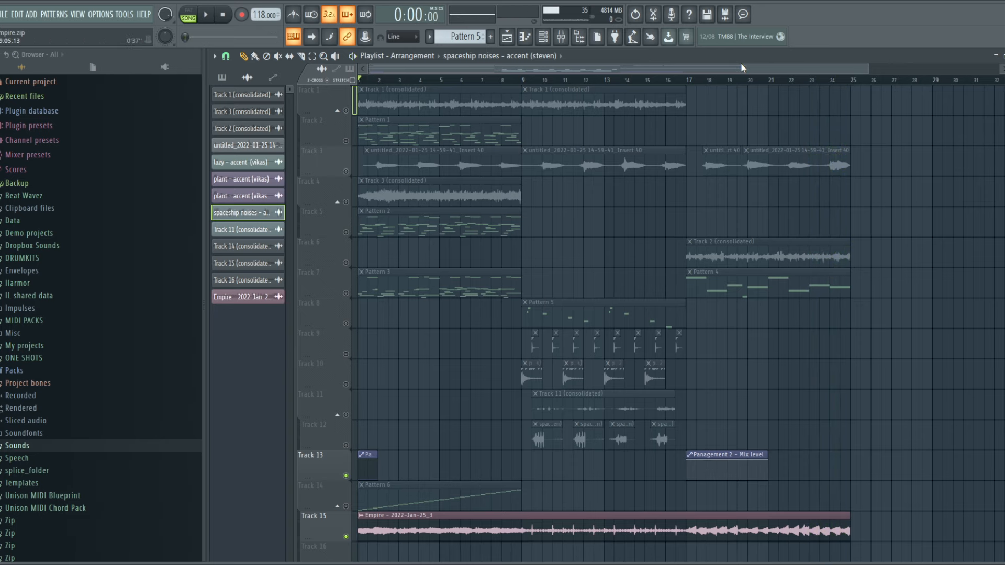